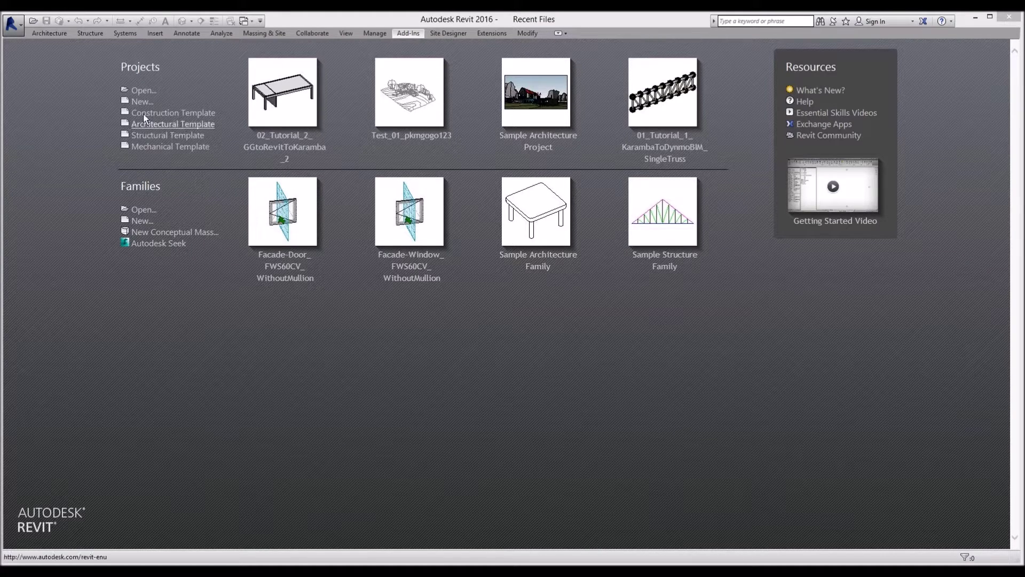
# - Create a project from the Structural Template and open the default 3D view
pyautogui.click(159, 136)
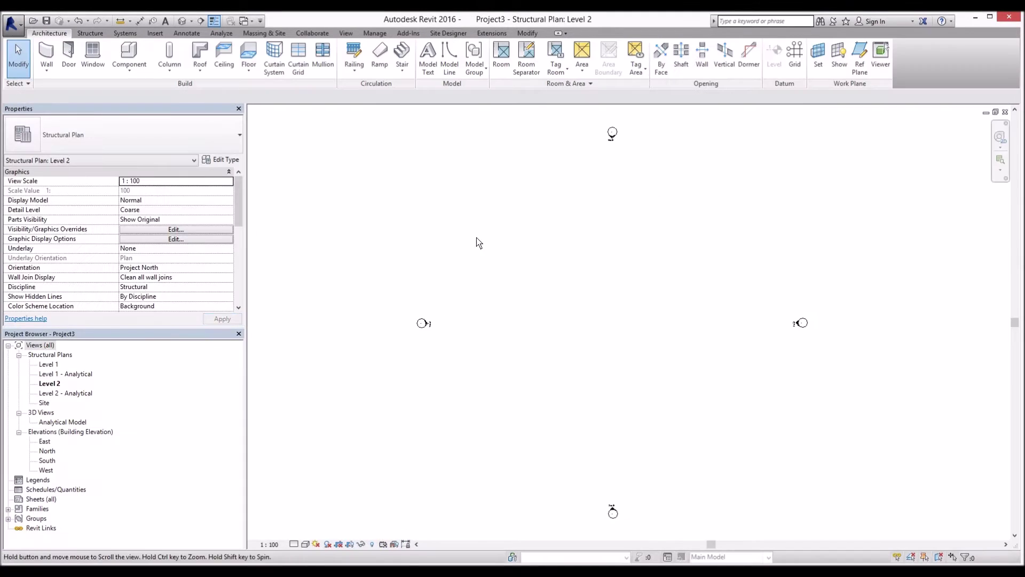
pyautogui.scroll(-2, 473, 240)
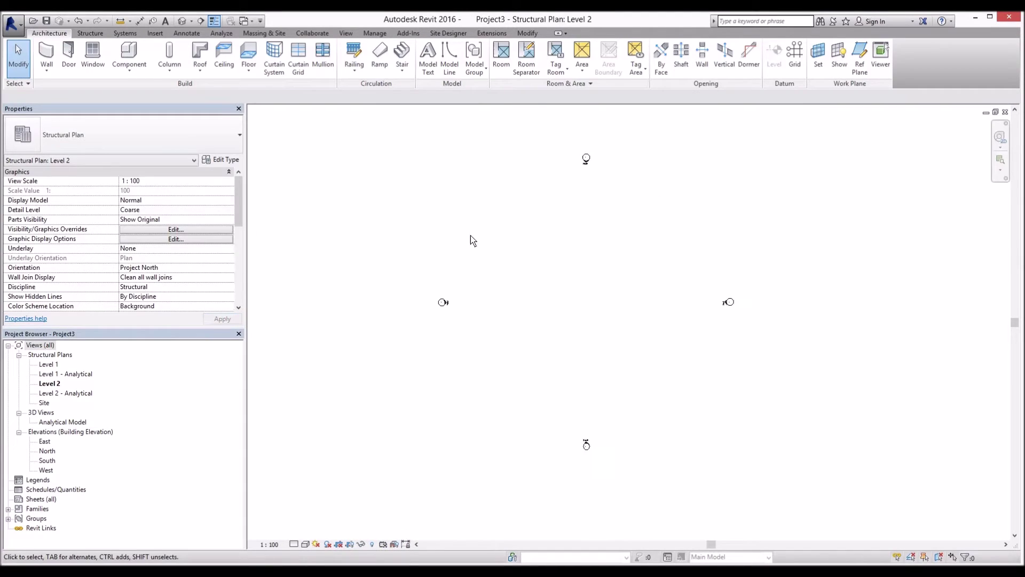
pyautogui.click(346, 33)
pyautogui.click(341, 51)
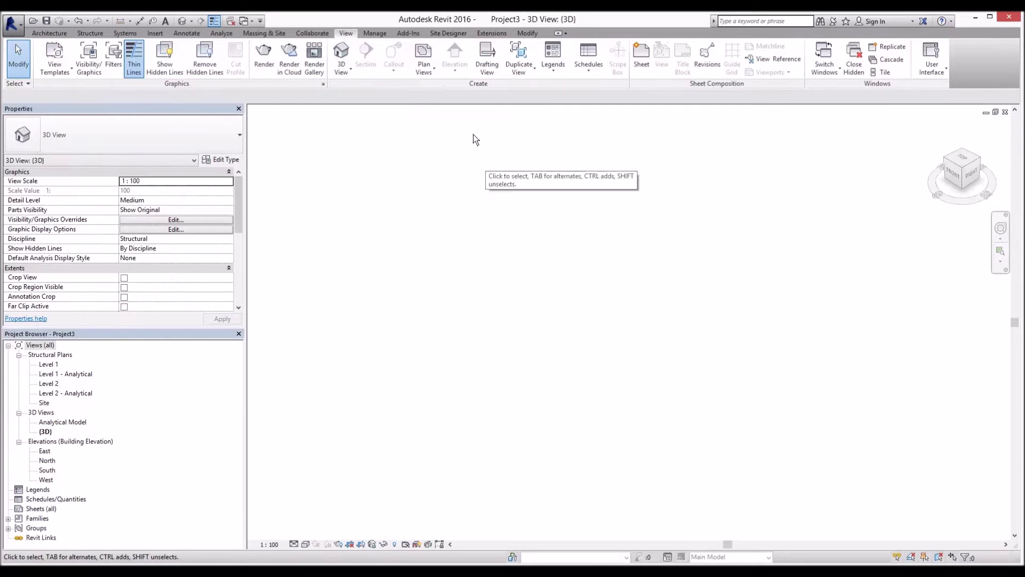
# - Import the IFC file Test from the 03_Tutorial_3_Karamba+GGym_IrregularStructure folder with Geometry Gym, using the default import options
pyautogui.click(407, 34)
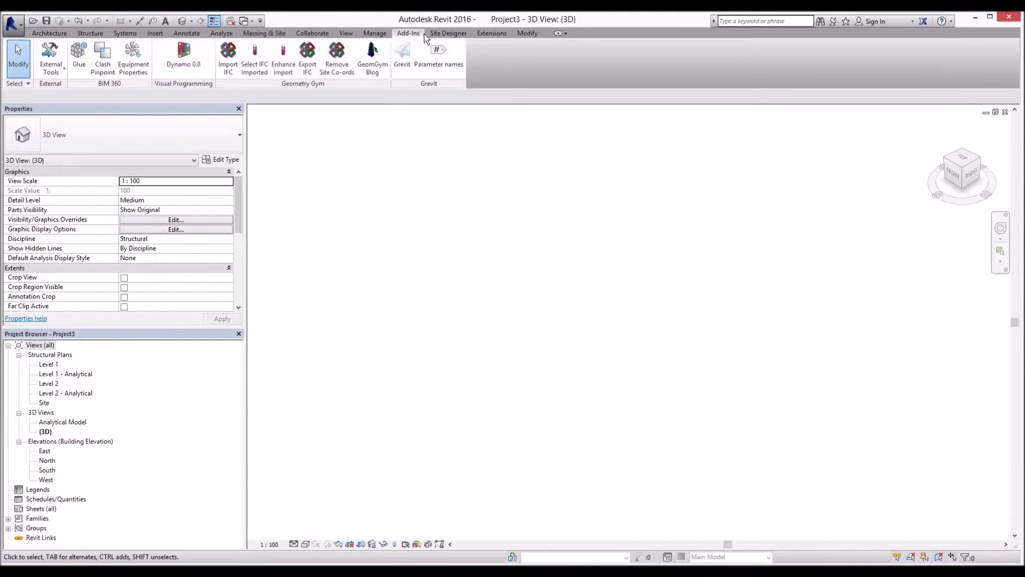
pyautogui.click(229, 59)
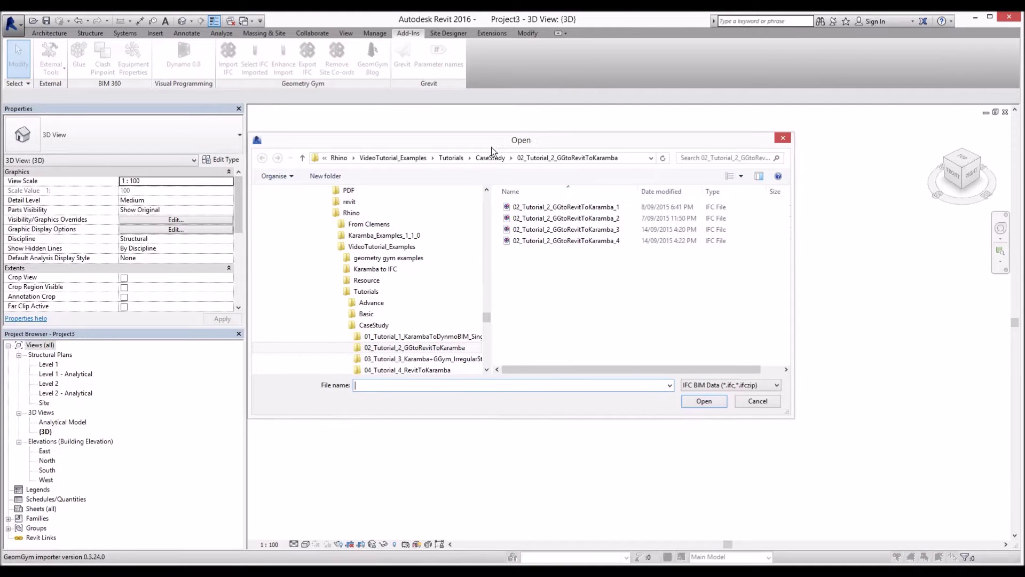
pyautogui.click(453, 168)
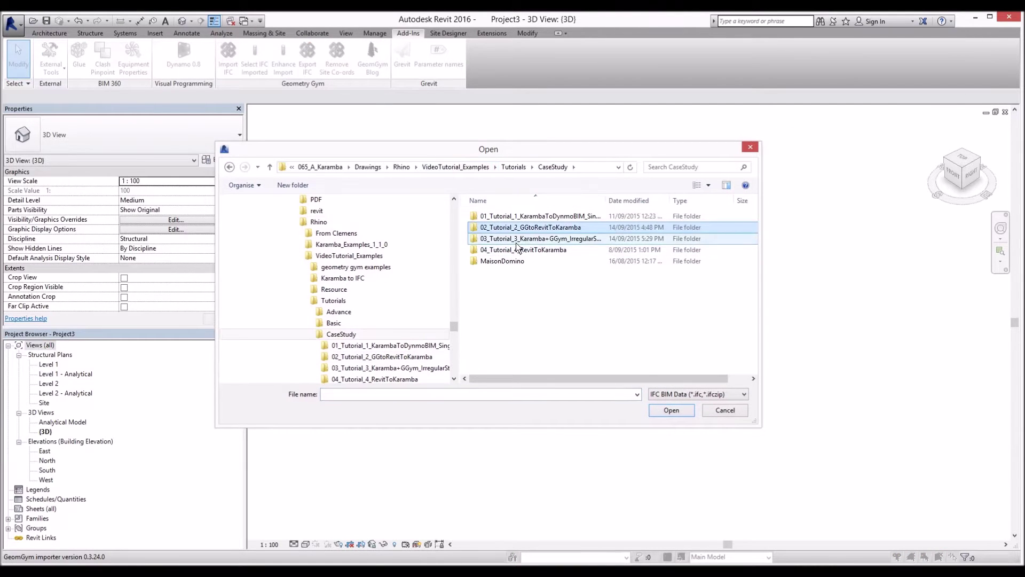
pyautogui.doubleClick(531, 238)
pyautogui.click(498, 230)
pyautogui.click(499, 231)
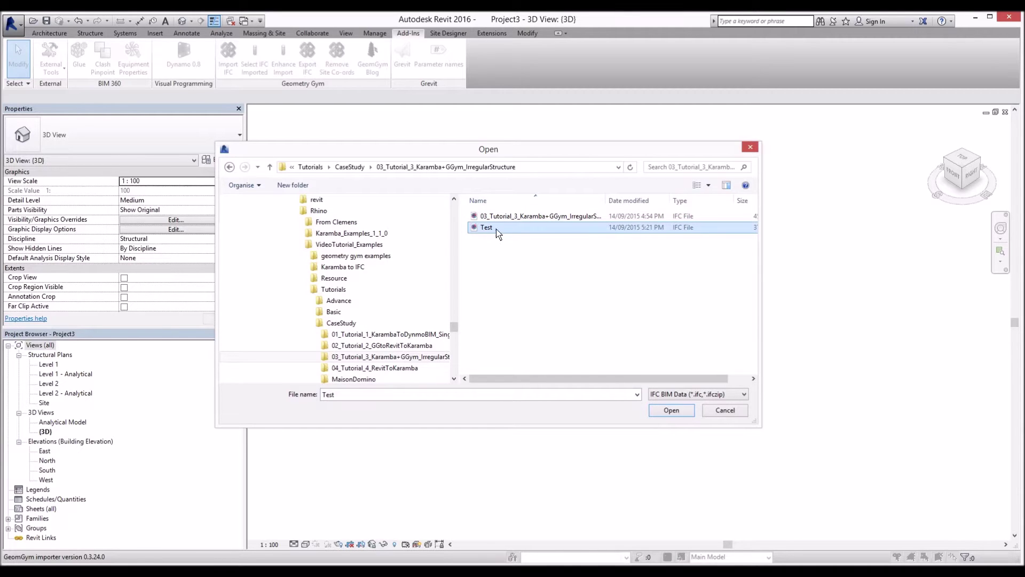
pyautogui.click(671, 415)
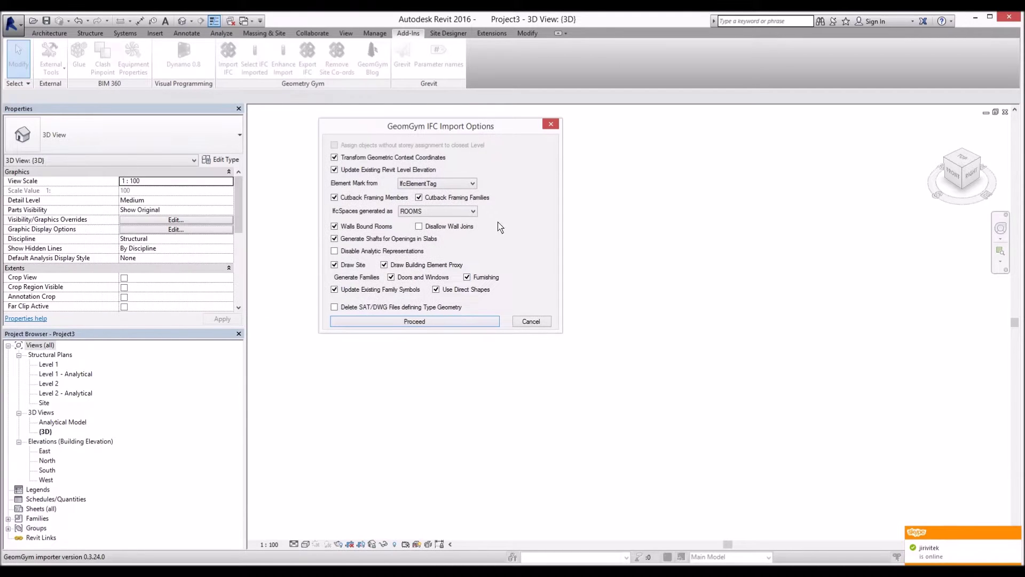
pyautogui.click(469, 322)
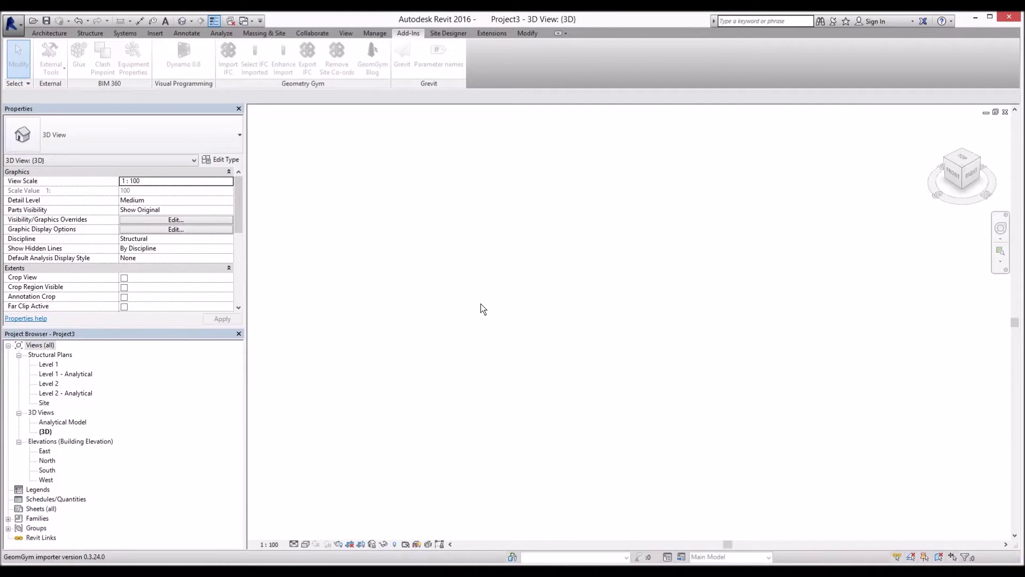
# - Switch to File Explorer to check the files in the 03_Tutorial_3_Karamba+GGym_IrregularStructure folder, and return to Revit
pyautogui.hotkey('alt', 'Tab')
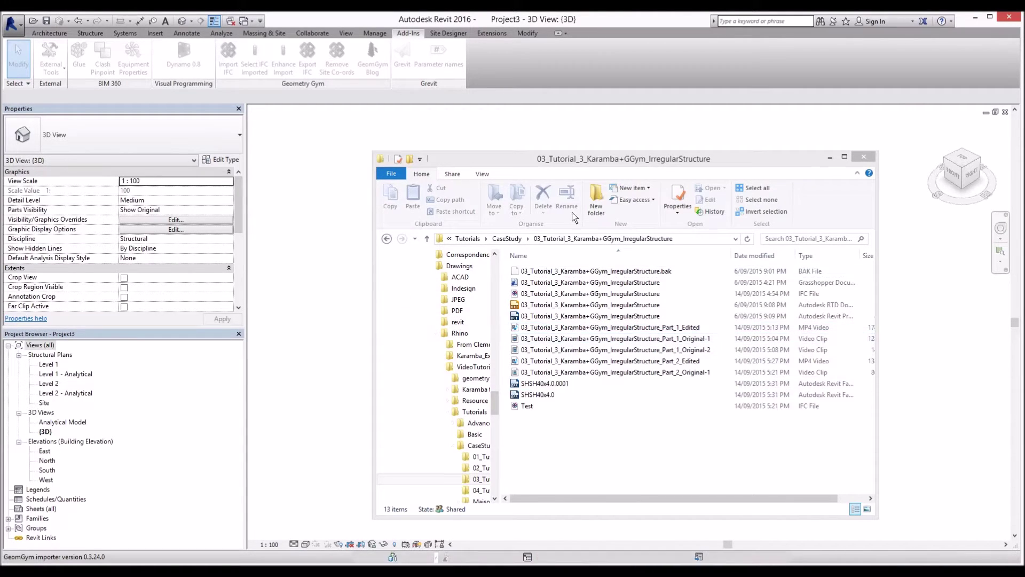
pyautogui.moveTo(599, 164); pyautogui.dragTo(589, 143)
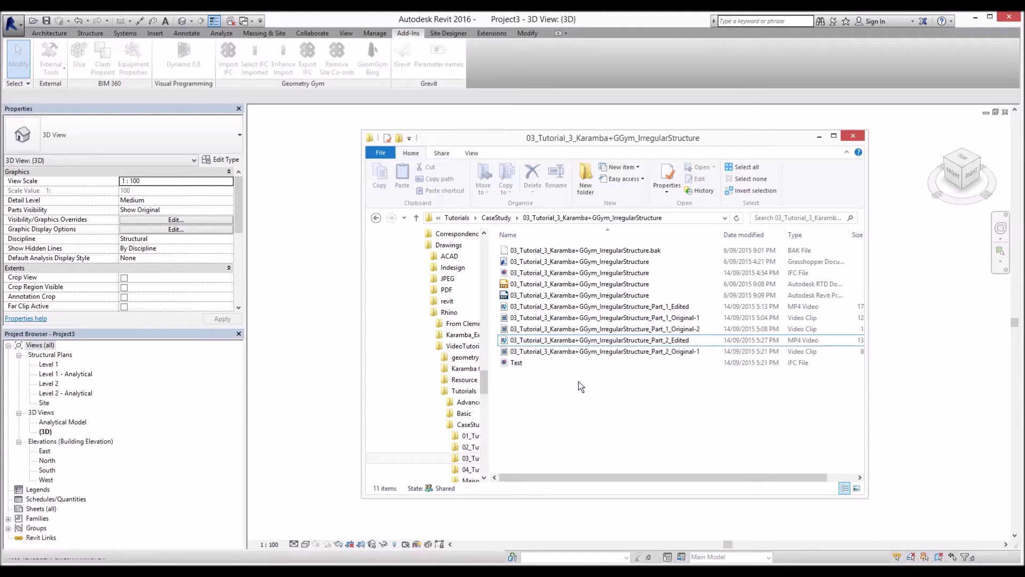
pyautogui.click(928, 394)
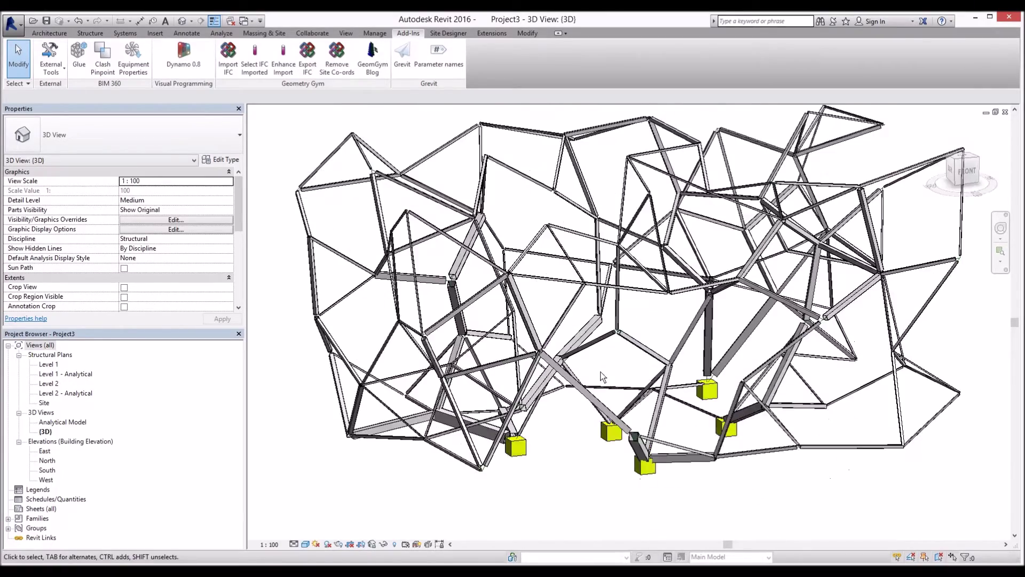
# - Inspect the properties of one support's boundary condition at the base of the imported structure
pyautogui.scroll(3, 559, 338)
pyautogui.scroll(2, 533, 432)
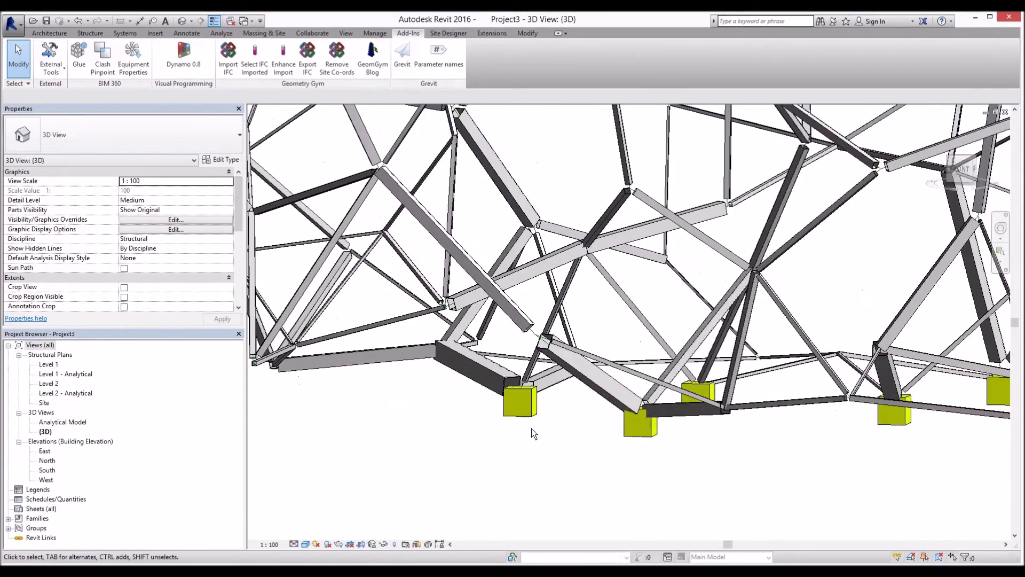
pyautogui.click(533, 416)
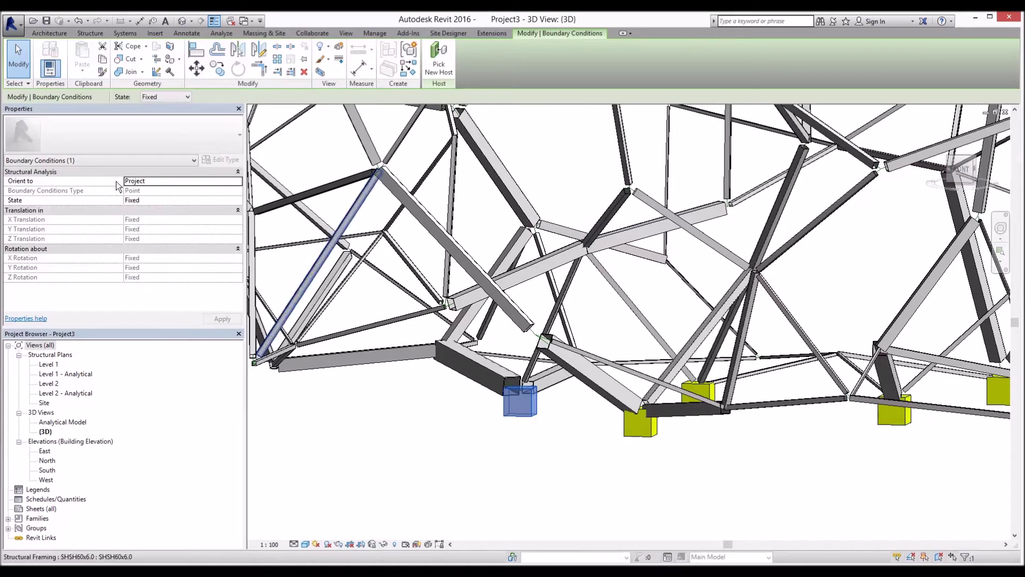
pyautogui.click(556, 453)
pyautogui.scroll(-3, 523, 434)
pyautogui.keyDown('shift'); pyautogui.moveTo(523, 434); pyautogui.dragTo(552, 465, button='middle'); pyautogui.keyUp('shift')
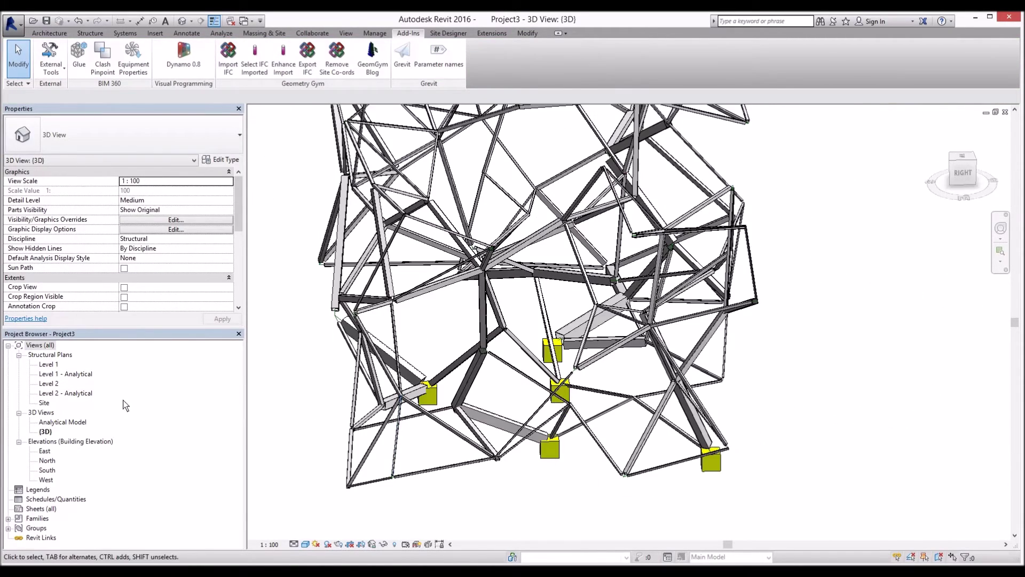
# - Open the Analytical Model 3D view and turn on the visibility of Analytical Nodes
pyautogui.doubleClick(63, 422)
pyautogui.keyDown('shift'); pyautogui.moveTo(682, 323); pyautogui.dragTo(755, 314, button='middle'); pyautogui.keyUp('shift')
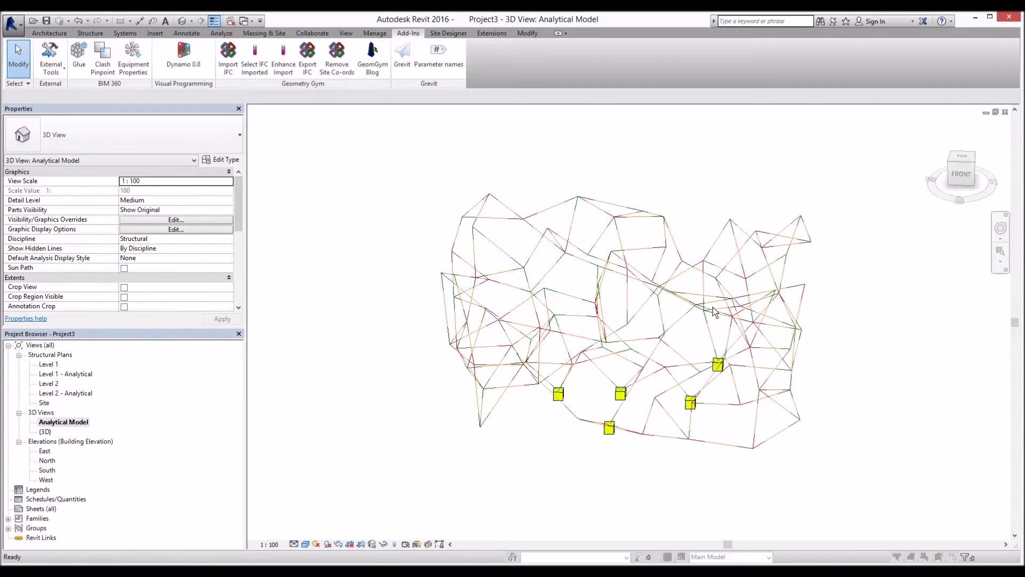
pyautogui.press('v')
pyautogui.press('v')
pyautogui.click(376, 144)
pyautogui.click(254, 279)
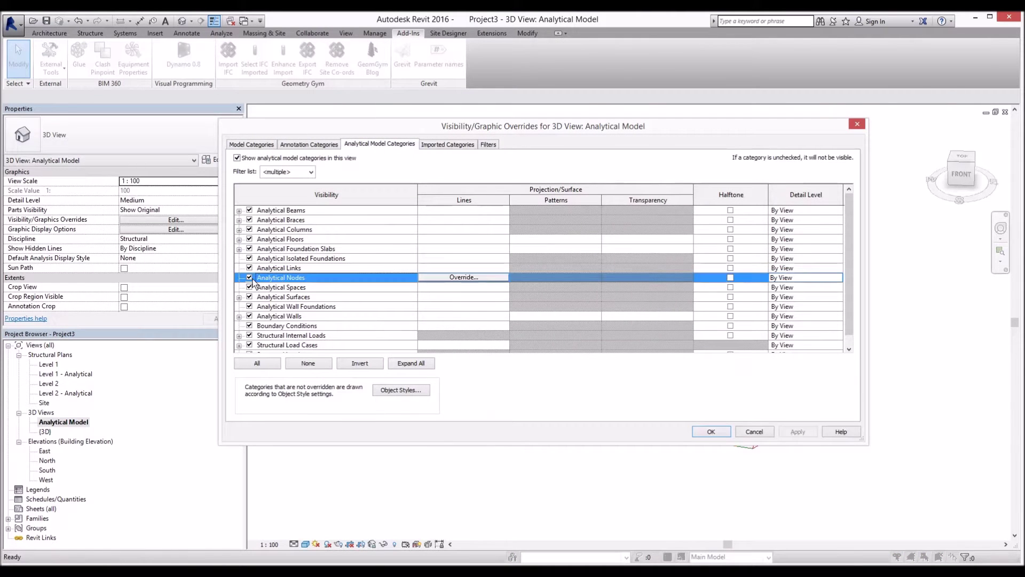
pyautogui.click(711, 431)
pyautogui.moveTo(598, 288)
pyautogui.keyDown('shift'); pyautogui.mouseDown(button='middle')
pyautogui.moveTo(607, 275)
pyautogui.moveTo(572, 279)
pyautogui.mouseUp(button='middle'); pyautogui.keyUp('shift')
# - Select the whole structure in the {3D} view, filter the selection to Structural Framing (Girder) to check its count, and clear the selection
pyautogui.hotkey('ctrl', 'Tab')
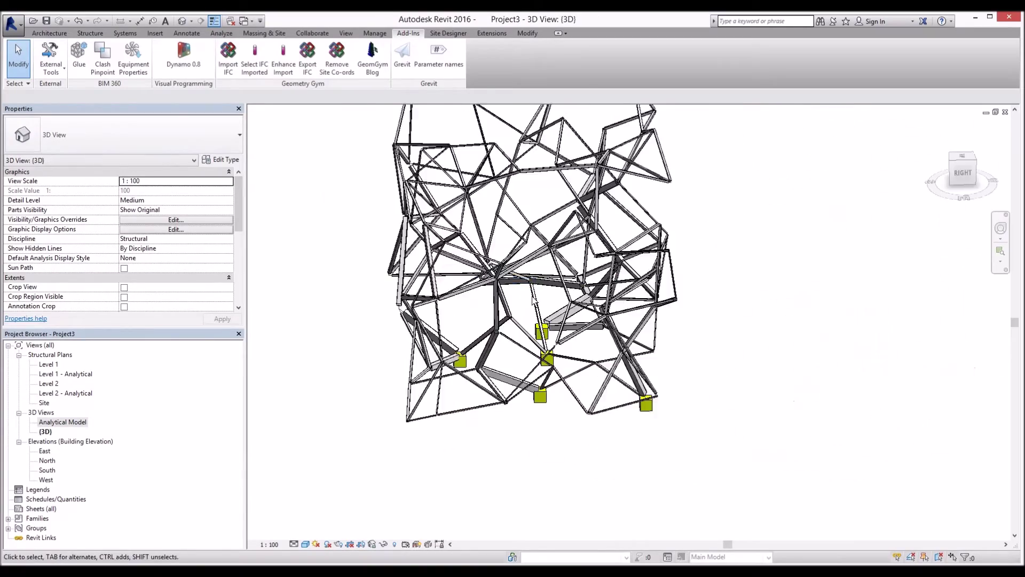
pyautogui.scroll(4, 416, 282)
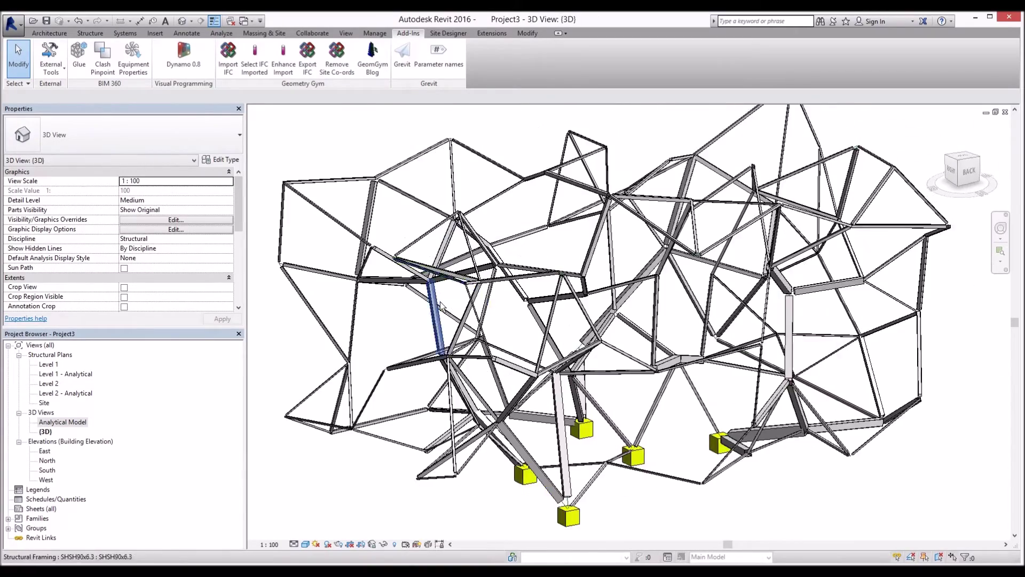
pyautogui.scroll(-4, 526, 278)
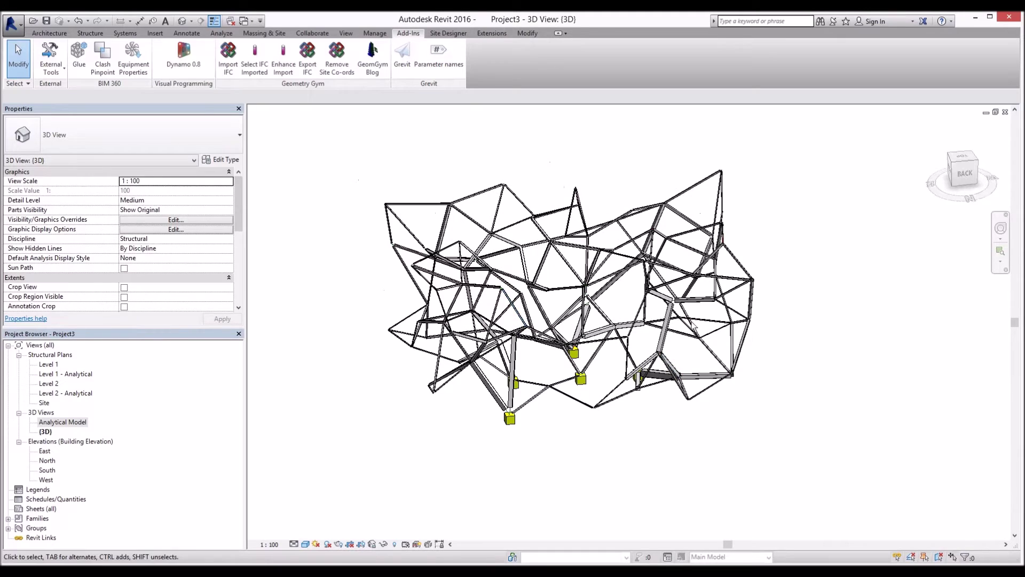
pyautogui.moveTo(842, 508); pyautogui.dragTo(350, 111)
pyautogui.click(977, 558)
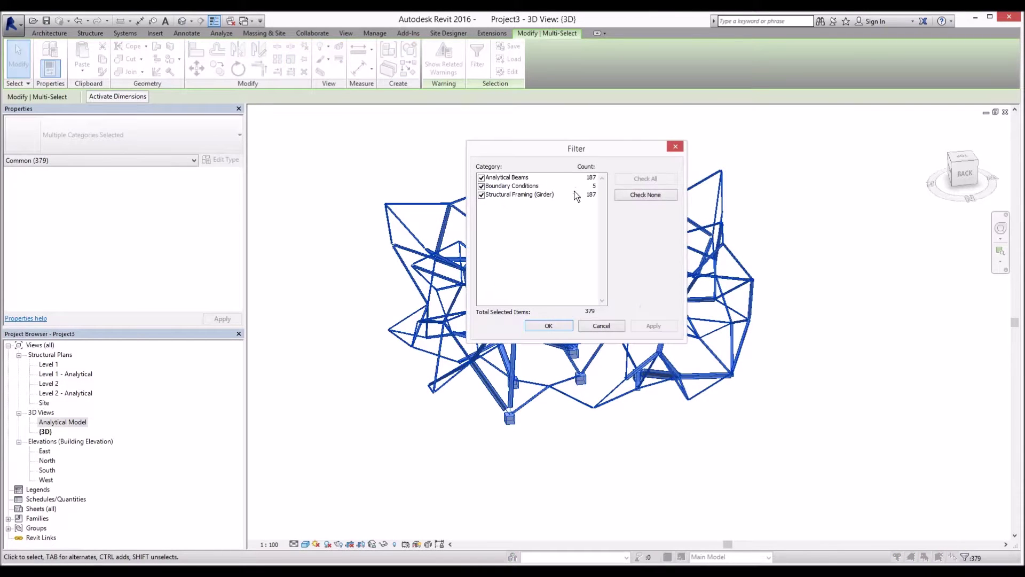
pyautogui.click(481, 194)
pyautogui.click(550, 326)
pyautogui.scroll(3, 379, 268)
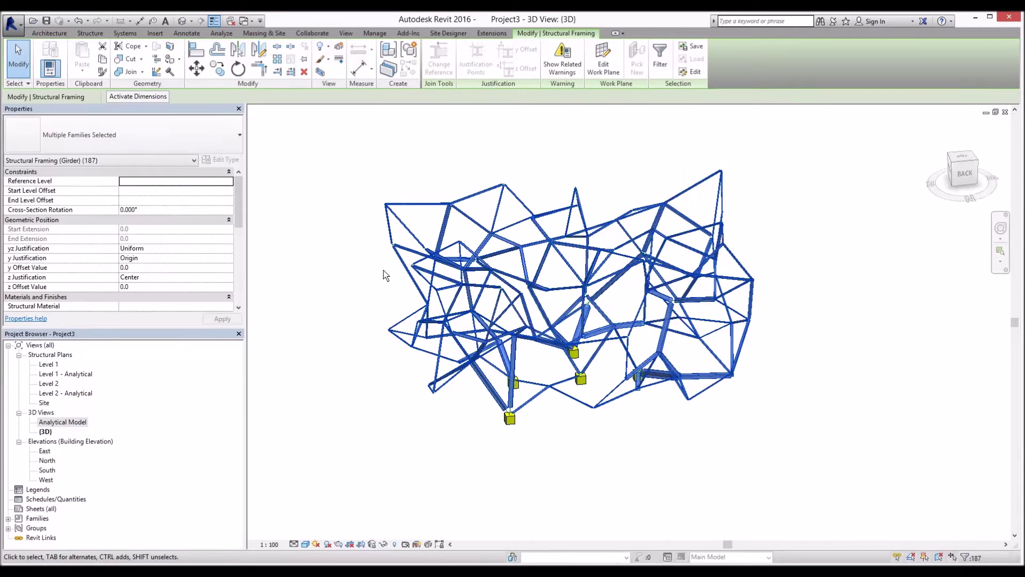
pyautogui.keyDown('shift'); pyautogui.moveTo(360, 262); pyautogui.dragTo(397, 229, button='middle'); pyautogui.keyUp('shift')
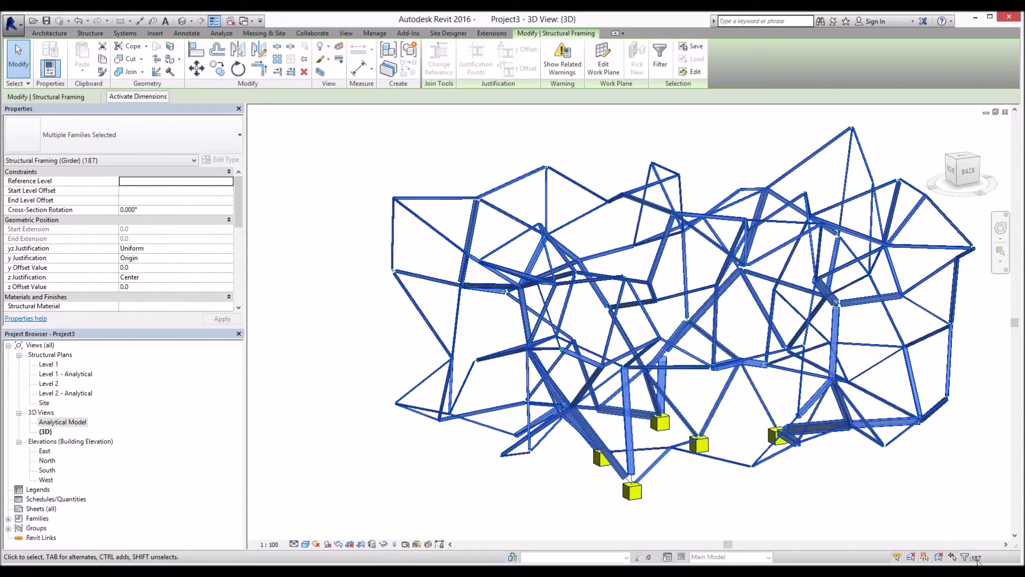
pyautogui.moveTo(824, 502); pyautogui.dragTo(767, 476, button='middle')
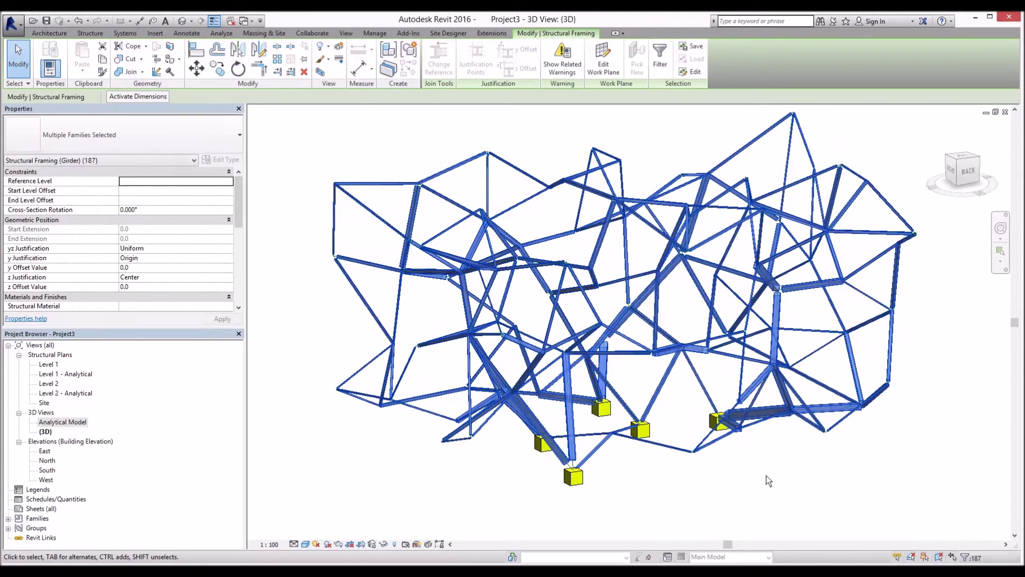
pyautogui.click(767, 475)
# - Switch to Grasshopper and add a panel connected to the Model output of the component that feeds the beam view
pyautogui.hotkey('alt', 'Tab')
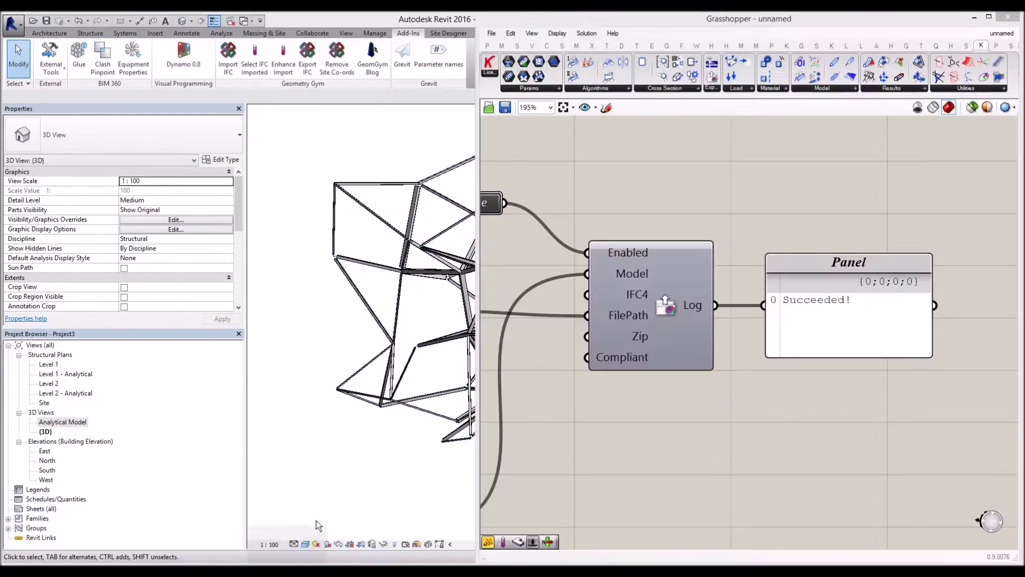
pyautogui.scroll(-5, 570, 394)
pyautogui.scroll(3, 597, 278)
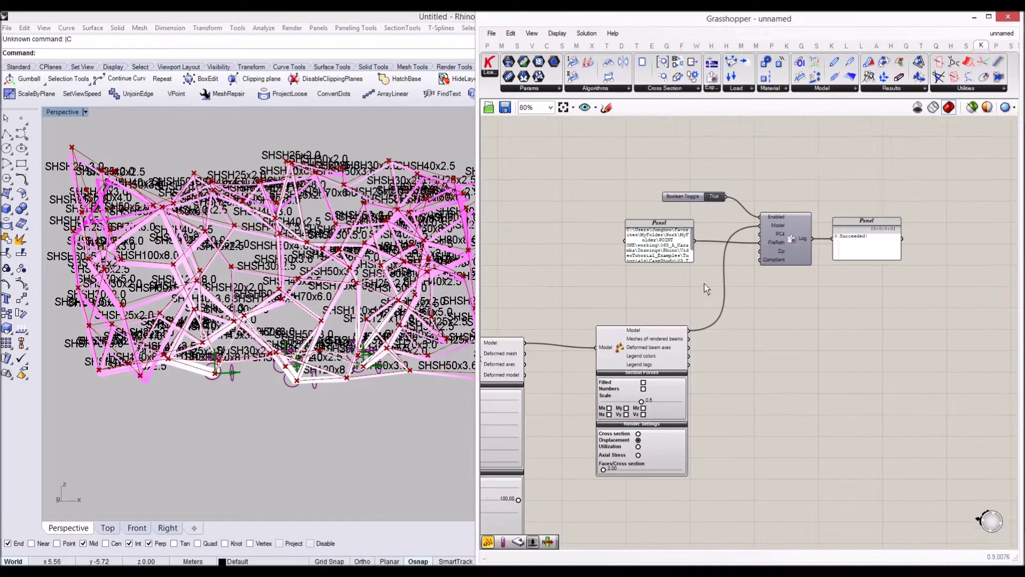
pyautogui.moveTo(597, 279); pyautogui.dragTo(650, 252, button='right')
pyautogui.scroll(3, 651, 278)
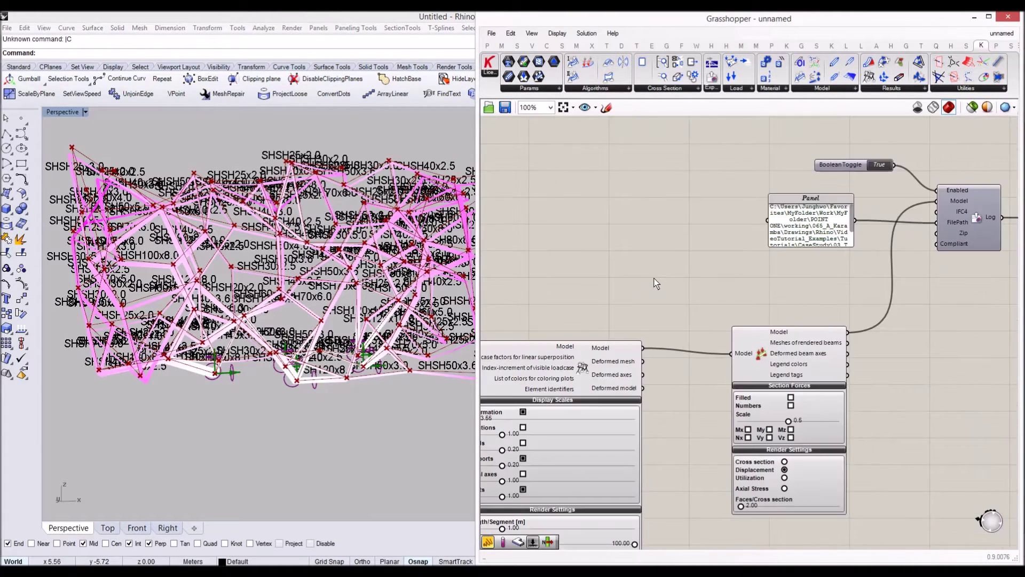
pyautogui.doubleClick(655, 277)
pyautogui.write('panel')
pyautogui.press('Return')
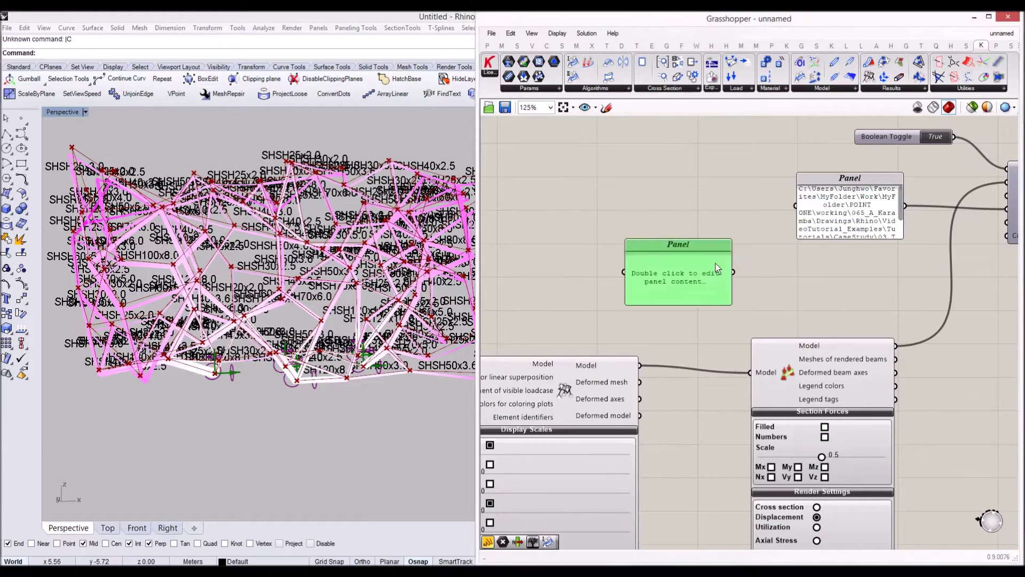
pyautogui.moveTo(681, 288); pyautogui.dragTo(673, 264)
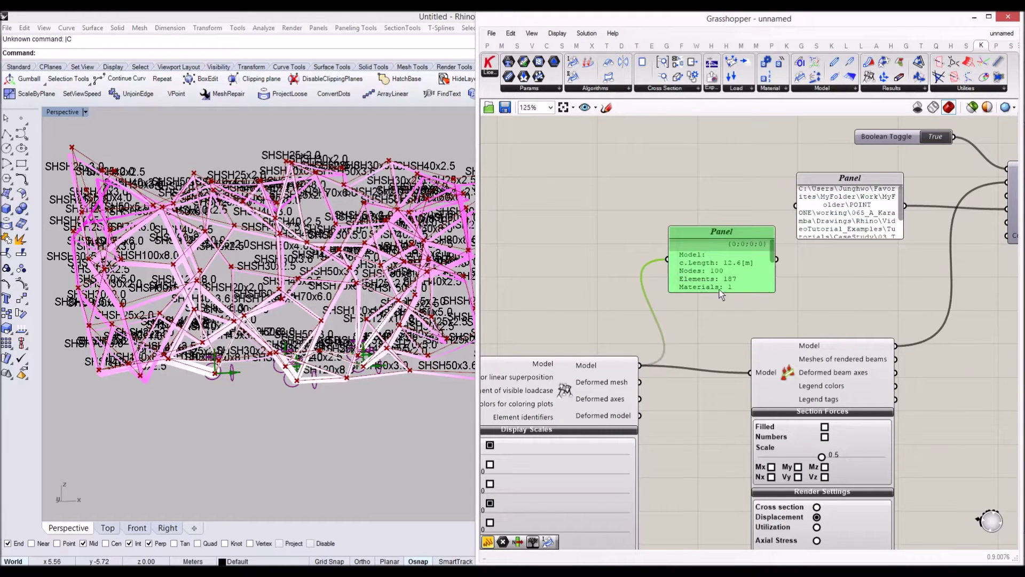
# - Enlarge the new panel and read the Karamba model's node and element counts
pyautogui.moveTo(773, 291); pyautogui.dragTo(823, 308)
pyautogui.scroll(3, 719, 276)
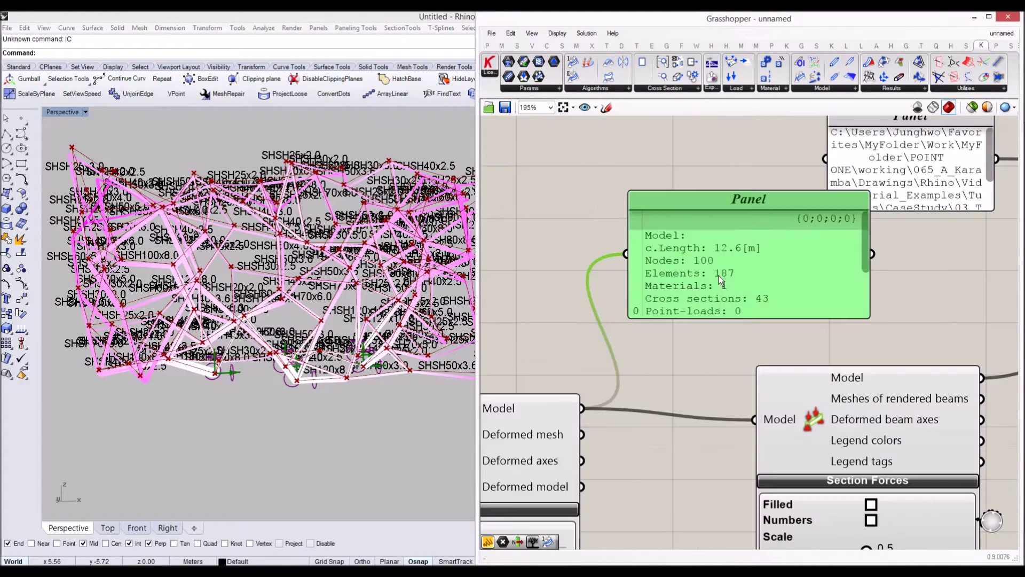
pyautogui.moveTo(726, 271); pyautogui.dragTo(649, 251)
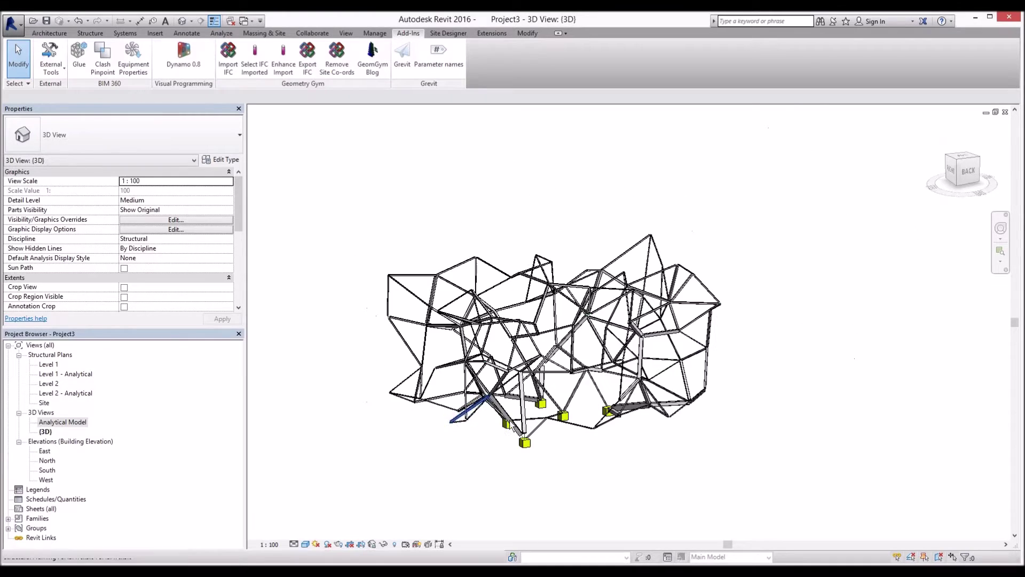
# - Switch to Revit, select the whole structure in the {3D} view and check the element count per category in the selection filter
pyautogui.moveTo(732, 423); pyautogui.dragTo(299, 206)
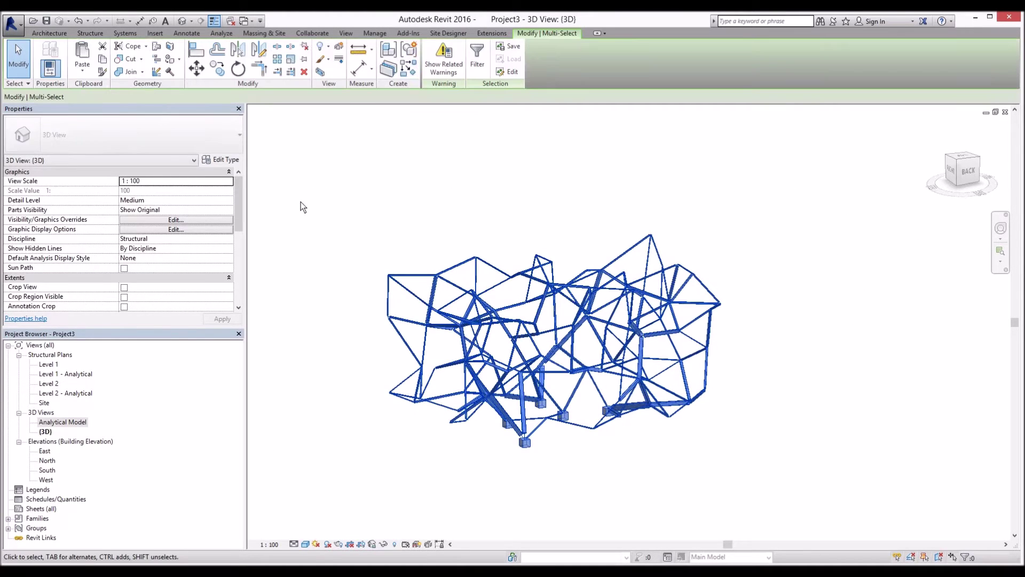
pyautogui.click(477, 59)
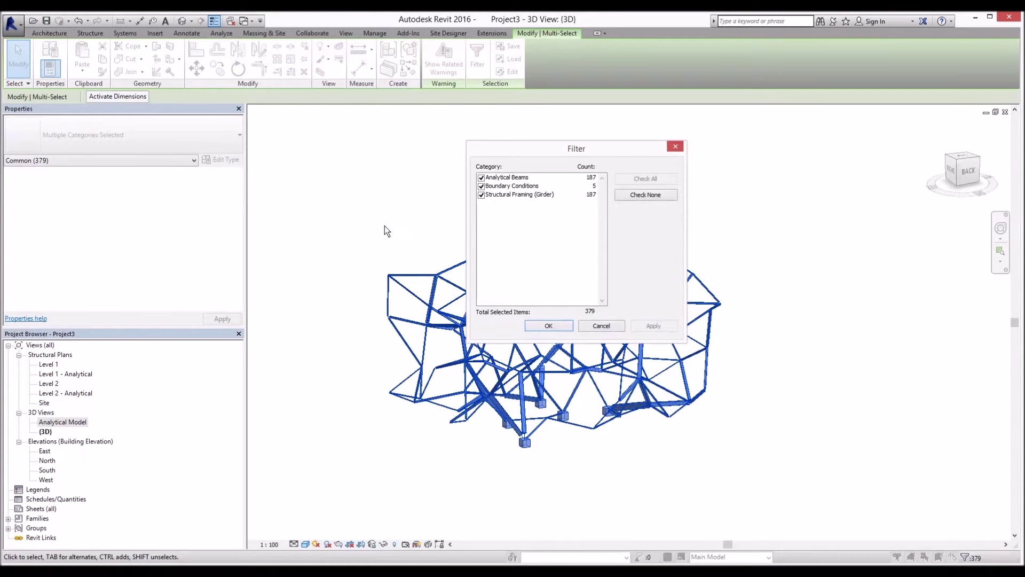
pyautogui.press('Return')
# - Select the whole model in the Analytical Model view and check its analytical beam and node counts in the selection filter
pyautogui.doubleClick(63, 422)
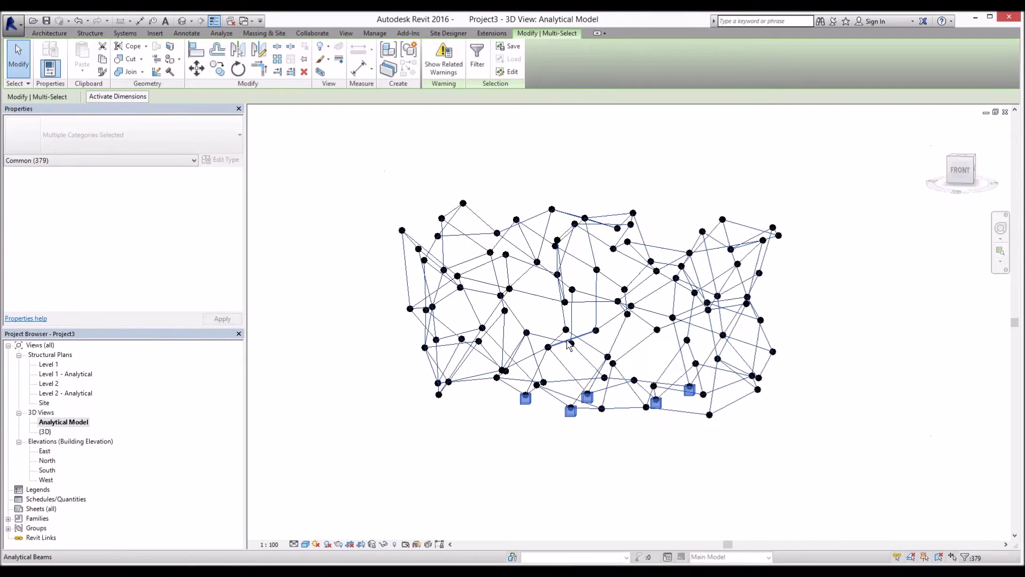
pyautogui.scroll(-3, 569, 345)
pyautogui.moveTo(815, 473); pyautogui.dragTo(356, 177)
pyautogui.click(435, 69)
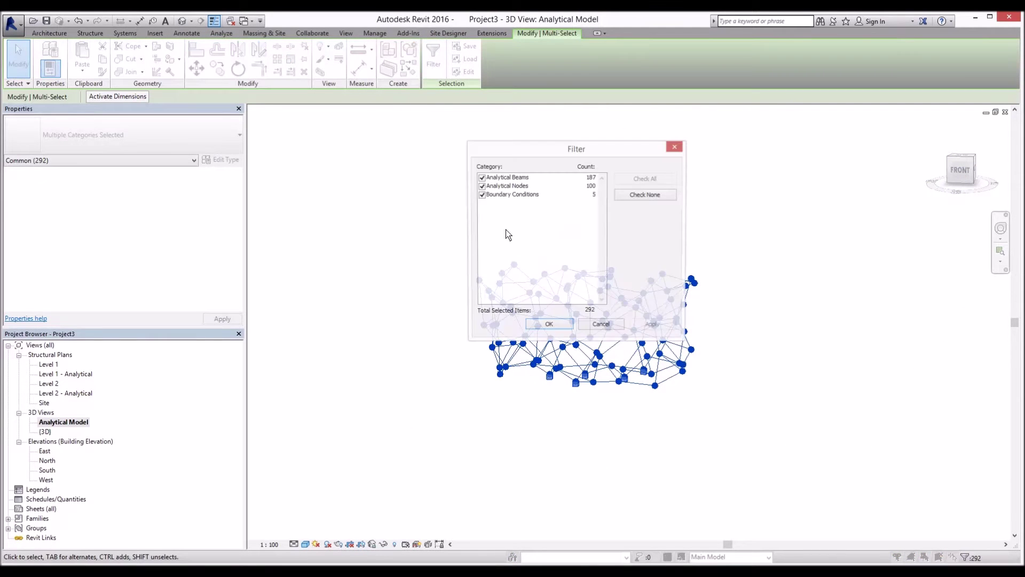
# - Uncheck every category in the selection filter, read the analytical node and boundary condition counts, and accept the empty selection
pyautogui.click(508, 187)
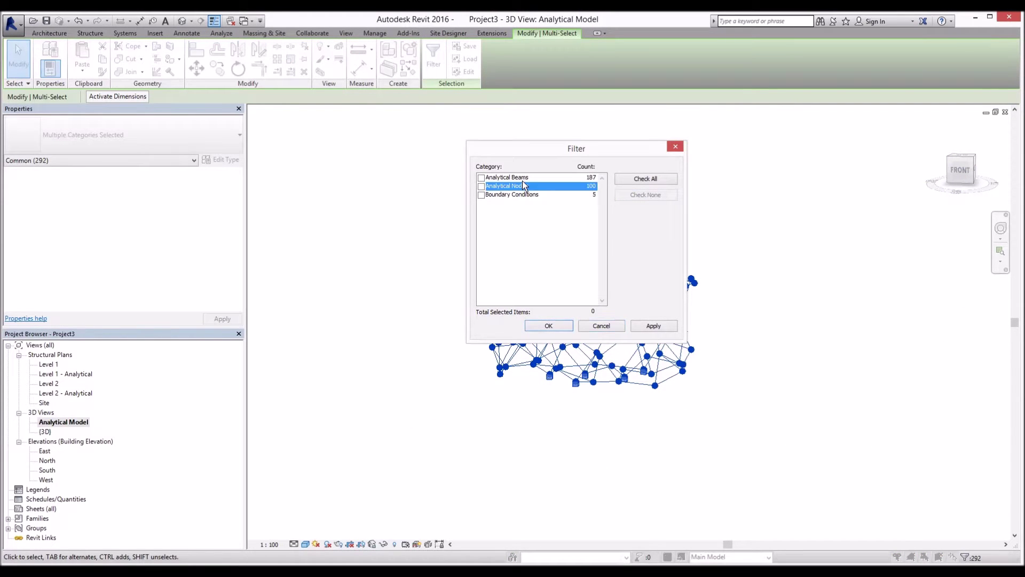
pyautogui.click(588, 182)
pyautogui.moveTo(557, 156); pyautogui.dragTo(508, 161)
pyautogui.click(459, 193)
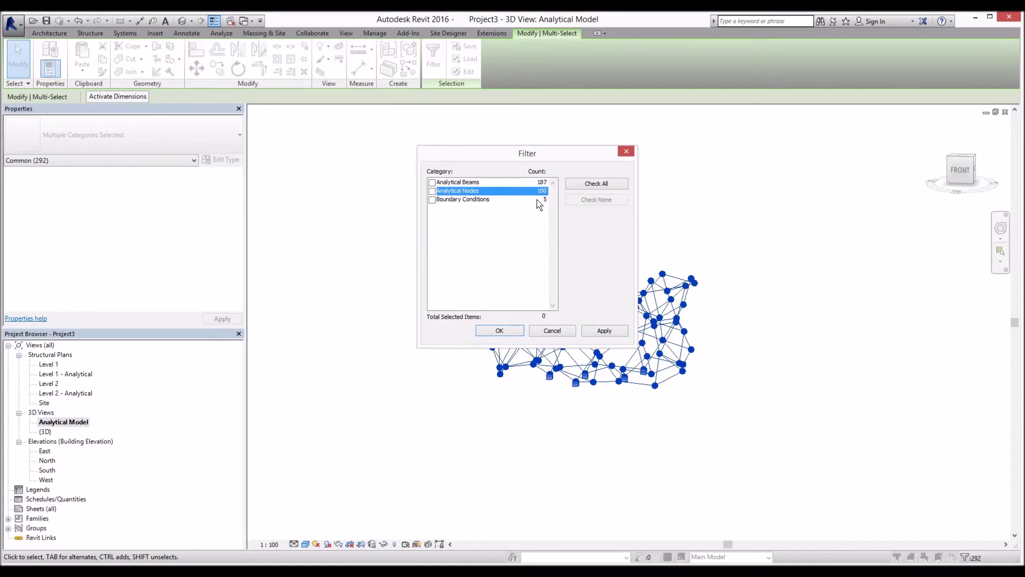
pyautogui.click(511, 329)
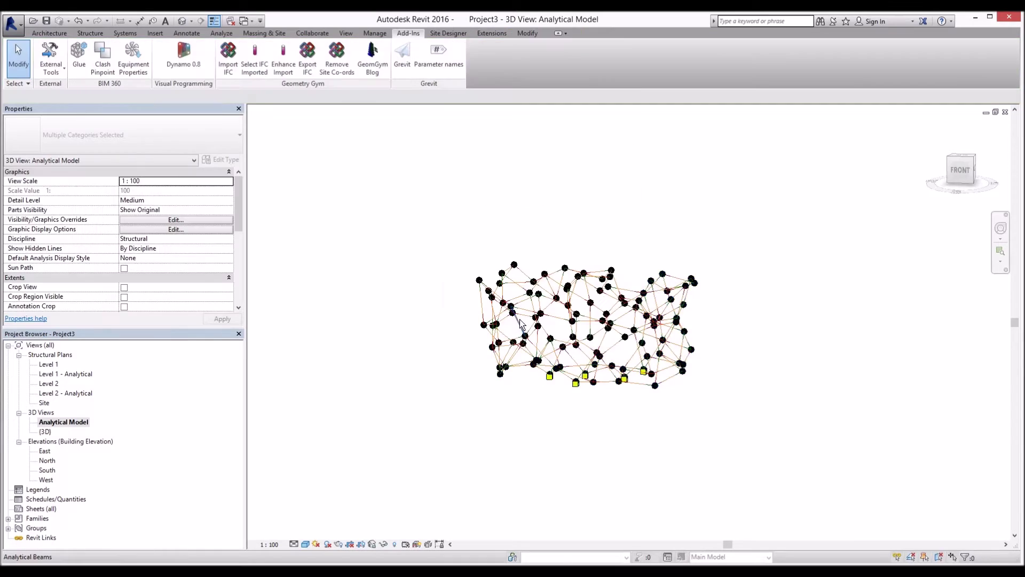
# - Open the {3D} view and select the SHSH120x10.0 framing member that rises from the outer support
pyautogui.scroll(5, 537, 343)
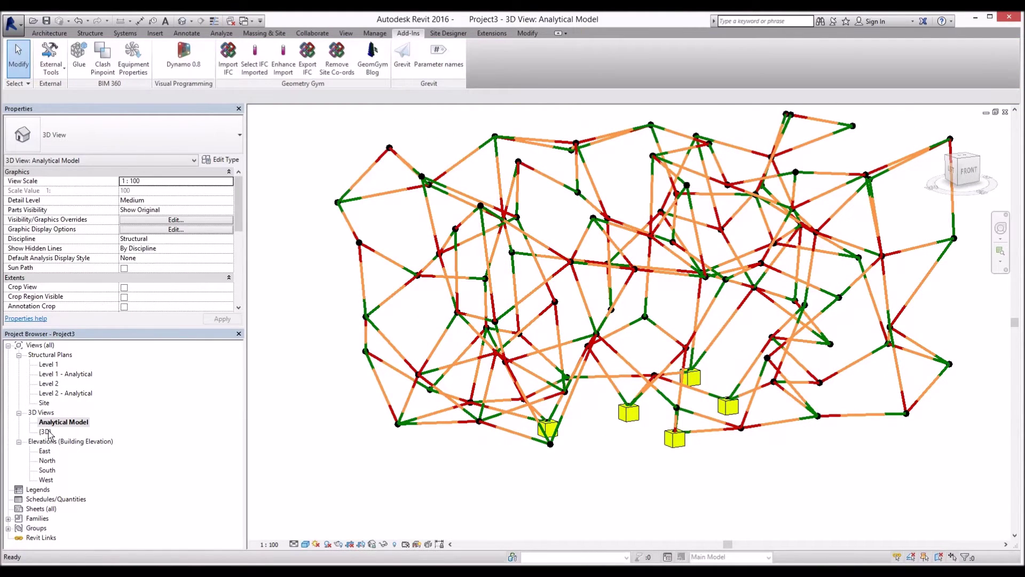
pyautogui.doubleClick(47, 432)
pyautogui.scroll(5, 468, 408)
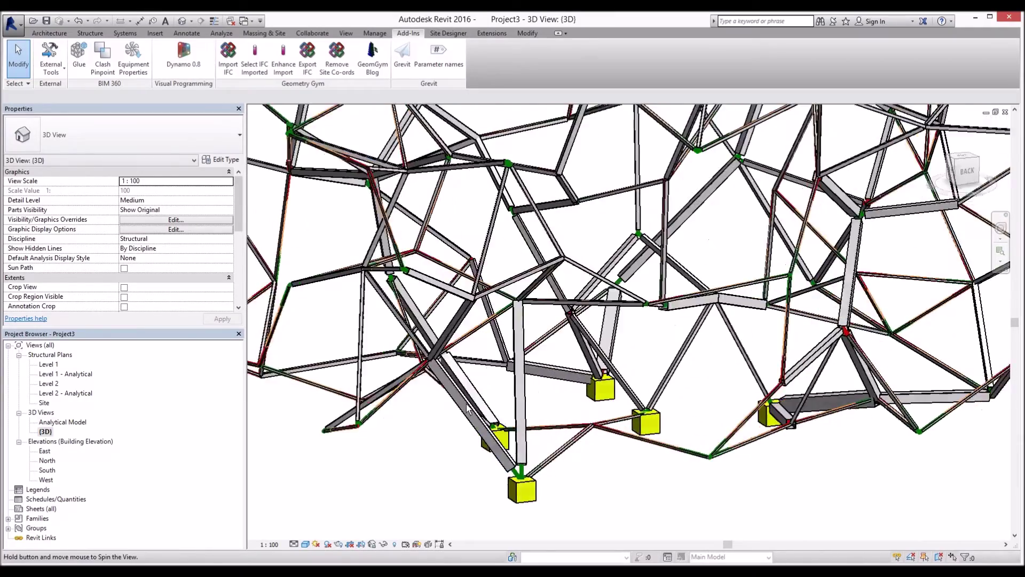
pyautogui.keyDown('shift'); pyautogui.moveTo(468, 409); pyautogui.dragTo(453, 425, button='middle'); pyautogui.keyUp('shift')
pyautogui.click(494, 377)
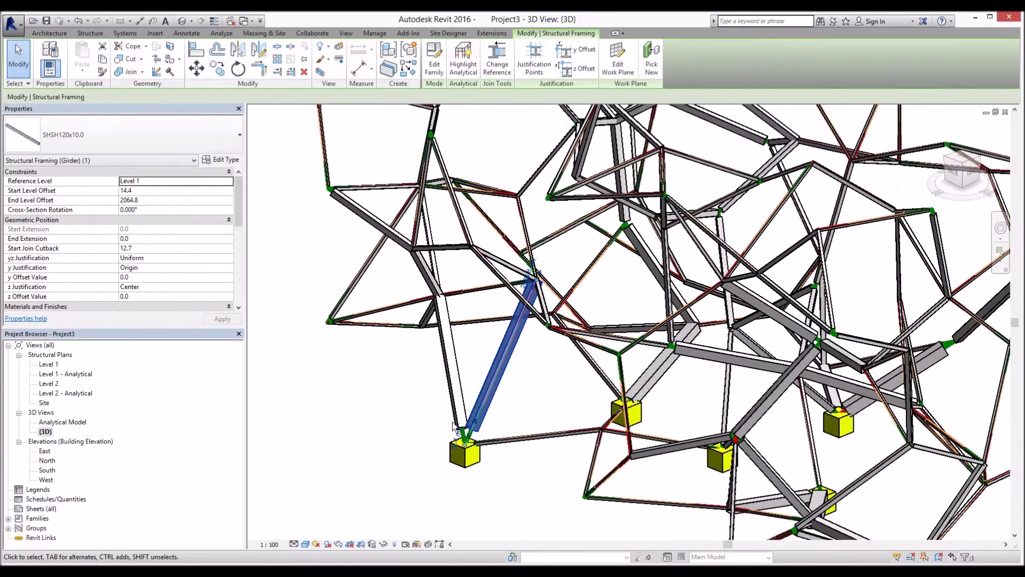
# - Review the selected girder's constraints, geometric position, structural, dimension and IFC properties, and deselect it
pyautogui.keyDown('shift'); pyautogui.moveTo(331, 401); pyautogui.dragTo(326, 367, button='middle'); pyautogui.keyUp('shift')
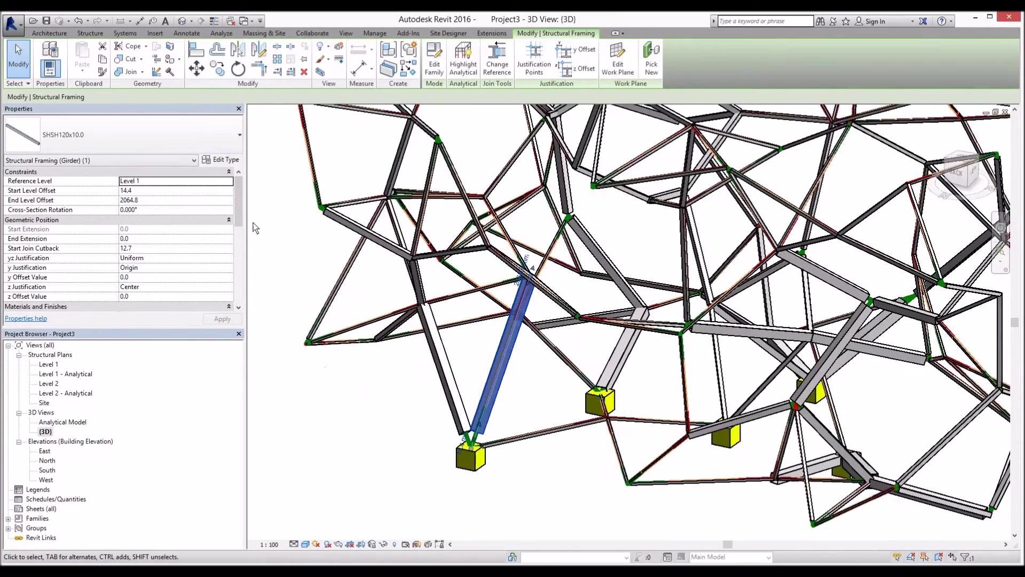
pyautogui.moveTo(239, 207); pyautogui.dragTo(236, 290)
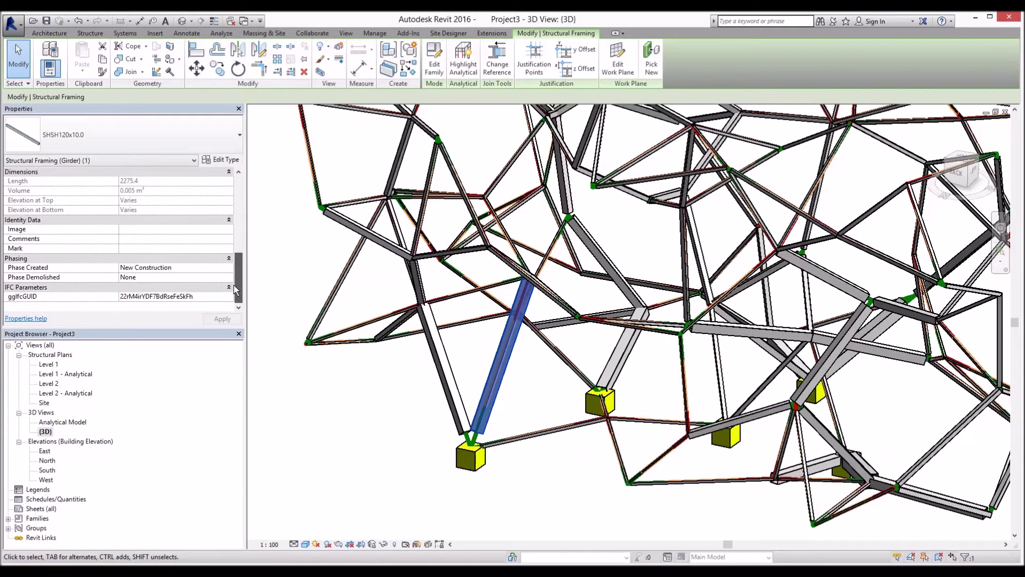
pyautogui.scroll(4, 237, 295)
pyautogui.scroll(-4, 239, 294)
pyautogui.scroll(5, 244, 249)
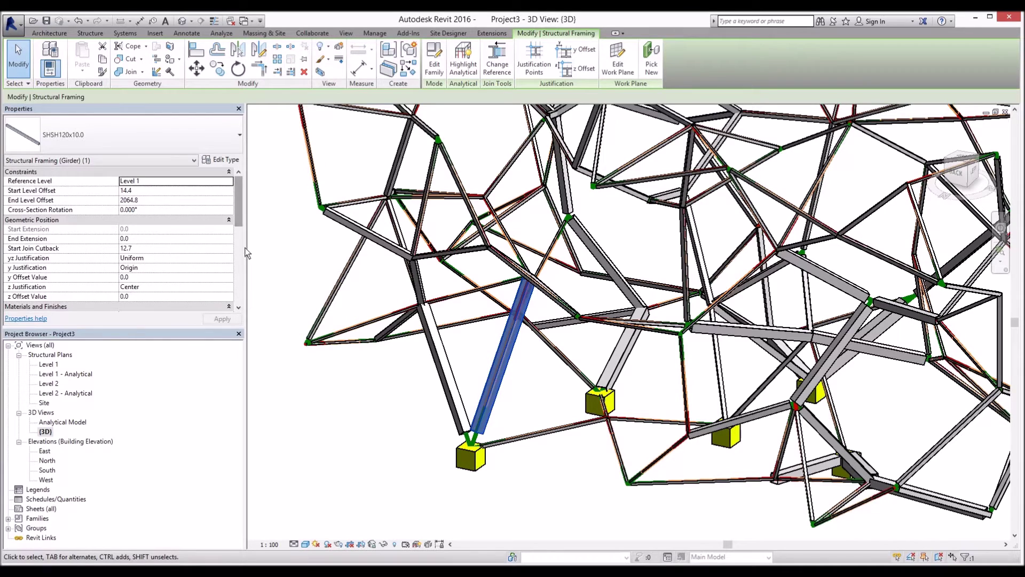
pyautogui.moveTo(239, 216); pyautogui.dragTo(238, 240)
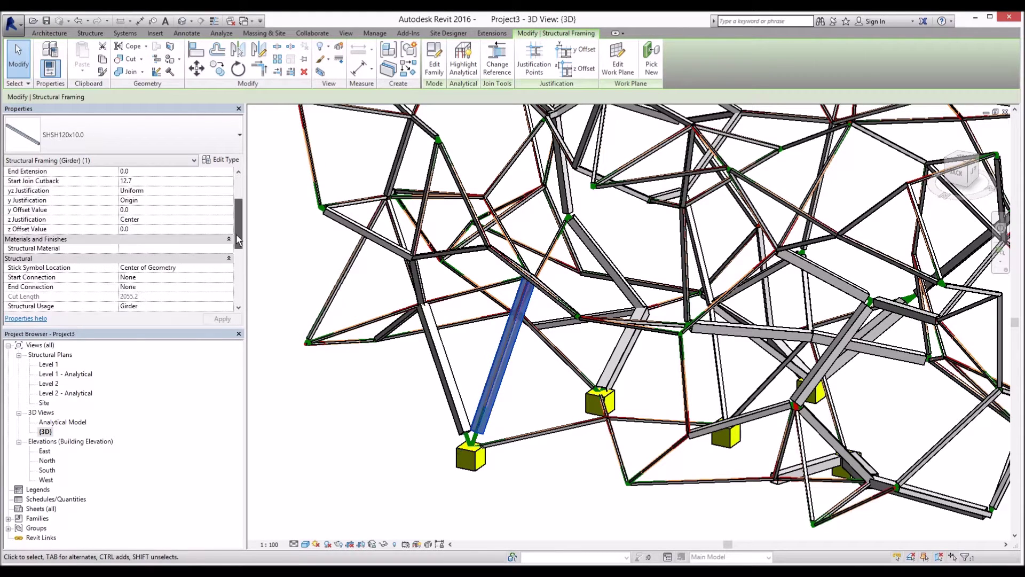
pyautogui.click(267, 250)
# - Open the Analytical Model view and send the model to Robot Structural Analysis with direct integration
pyautogui.doubleClick(77, 422)
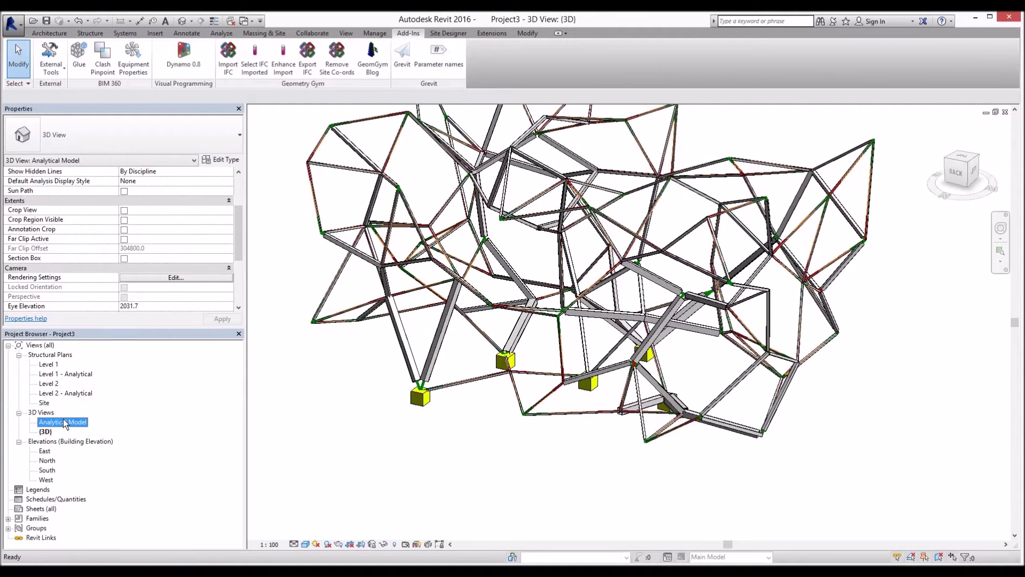
pyautogui.moveTo(469, 367)
pyautogui.keyDown('shift'); pyautogui.mouseDown(button='middle')
pyautogui.moveTo(582, 329)
pyautogui.moveTo(625, 355)
pyautogui.moveTo(403, 213)
pyautogui.mouseUp(button='middle'); pyautogui.keyUp('shift')
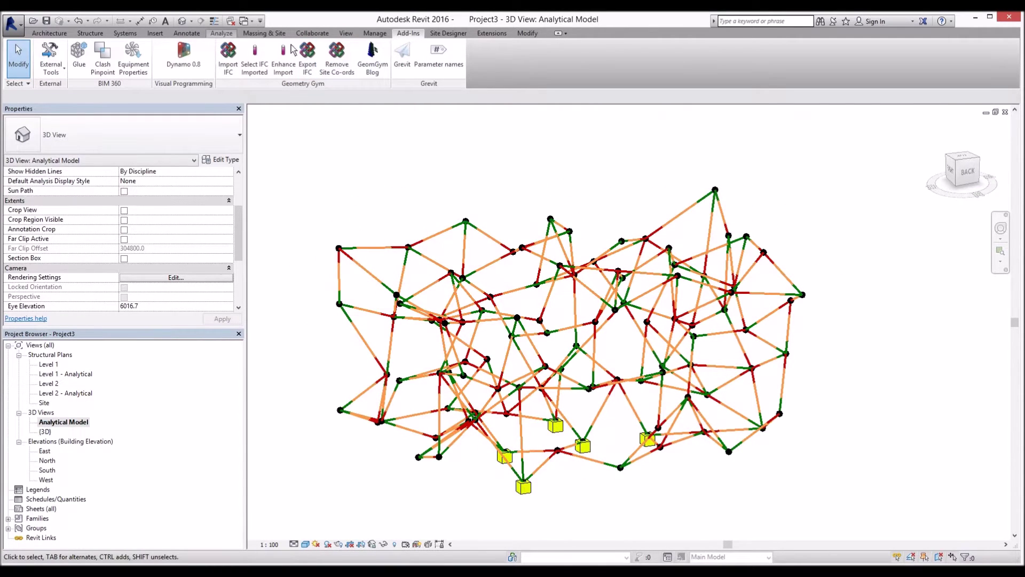
pyautogui.click(801, 63)
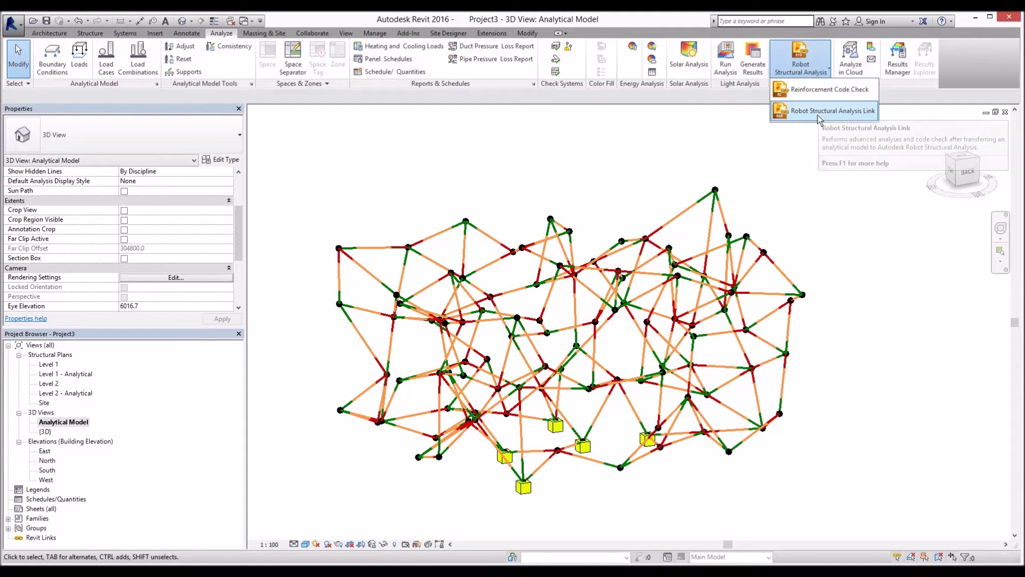
pyautogui.click(825, 113)
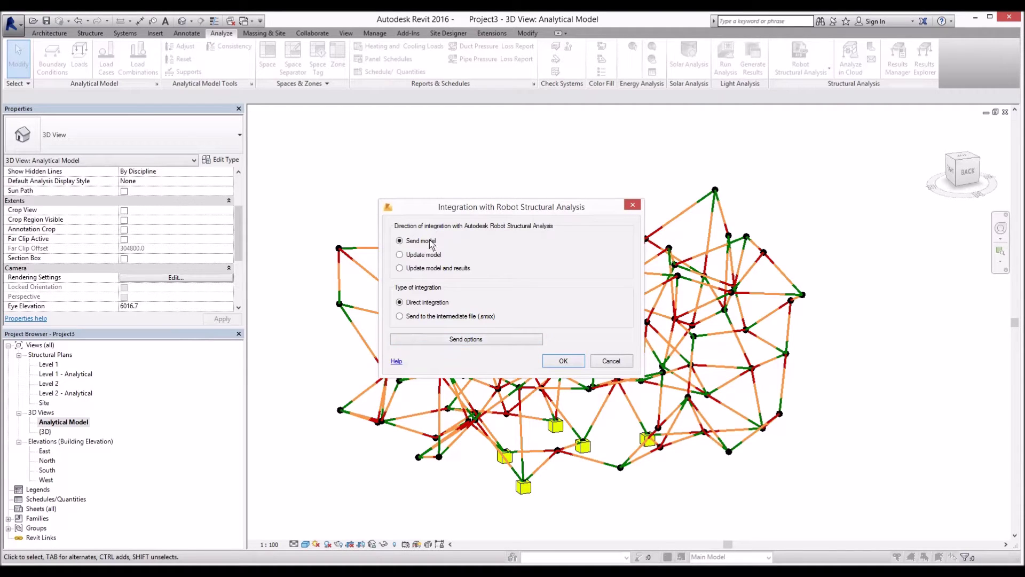
pyautogui.click(560, 361)
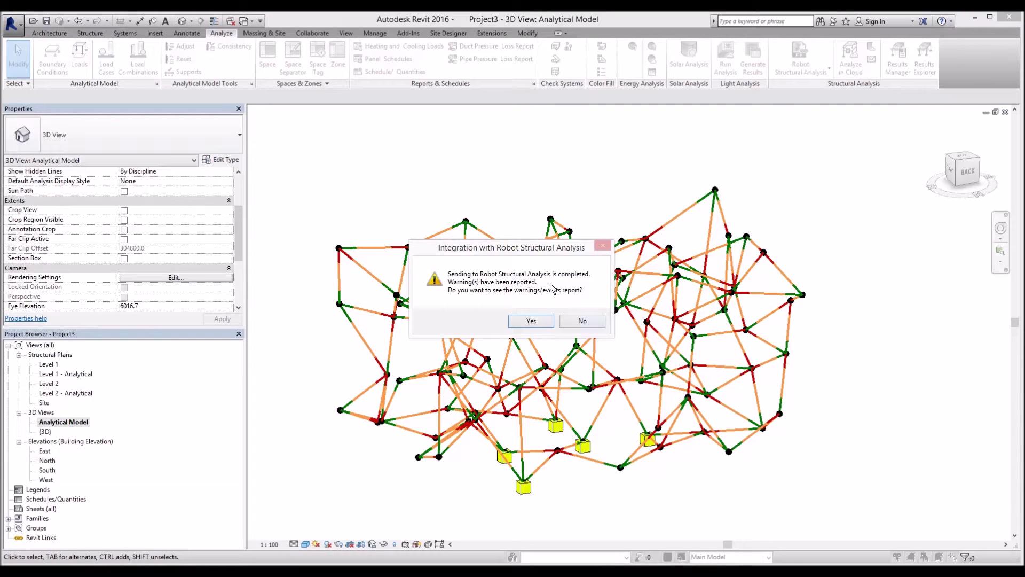
# - Review the transfer's warning report, checking the Revit load cases entry, and close it
pyautogui.click(532, 321)
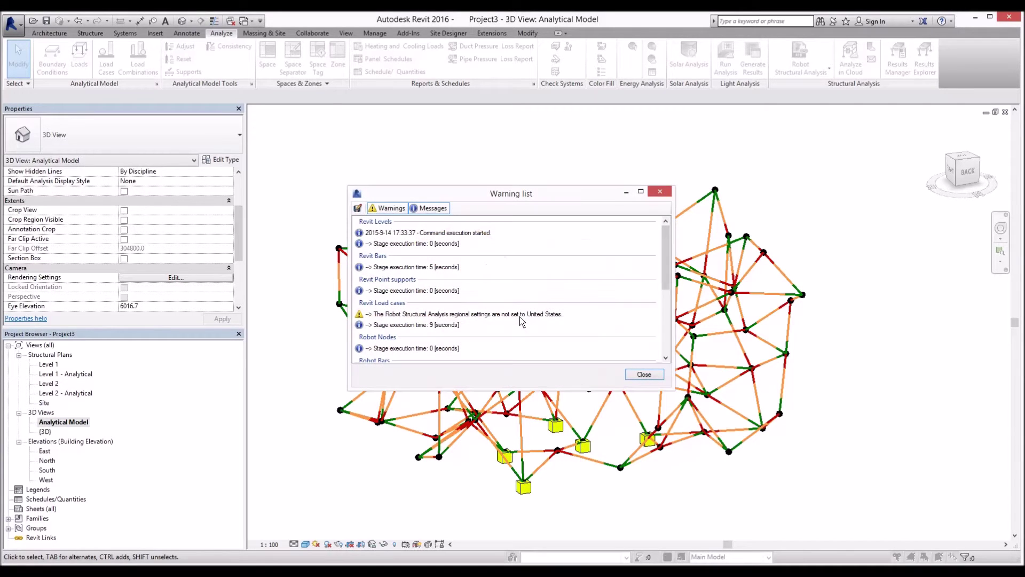
pyautogui.moveTo(666, 255); pyautogui.dragTo(673, 286)
pyautogui.click(452, 247)
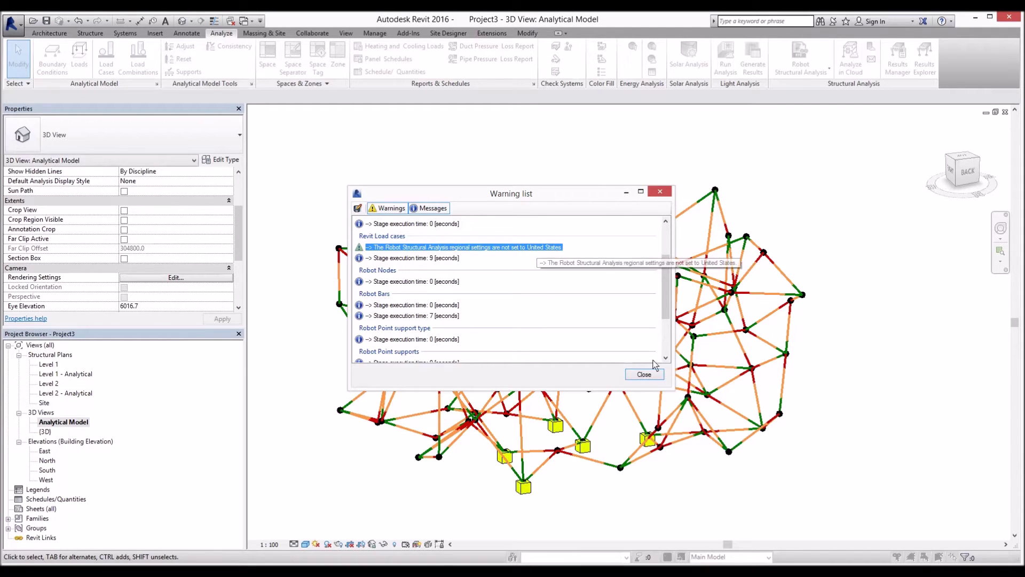
pyautogui.click(644, 374)
# - Switch to Robot Structural Analysis and display the section shapes of the transferred bars
pyautogui.keyDown('shift'); pyautogui.moveTo(334, 450); pyautogui.dragTo(395, 474, button='middle'); pyautogui.keyUp('shift')
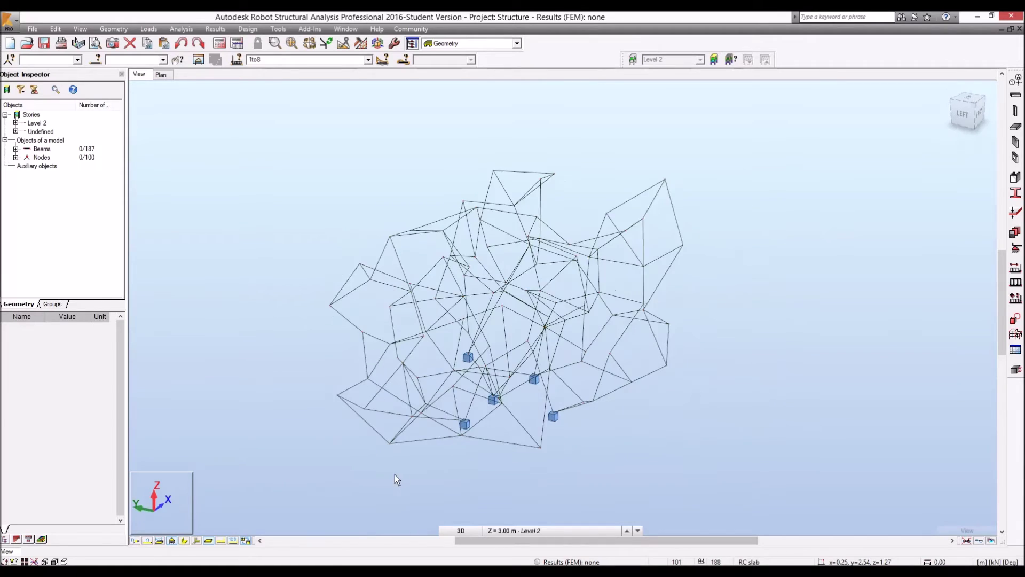
pyautogui.click(184, 541)
pyautogui.keyDown('shift'); pyautogui.moveTo(415, 448); pyautogui.dragTo(462, 459, button='middle'); pyautogui.keyUp('shift')
# - Turn on the bars' colour legend by section in the display settings and inspect the coloured structure from several sides
pyautogui.rightClick(191, 273)
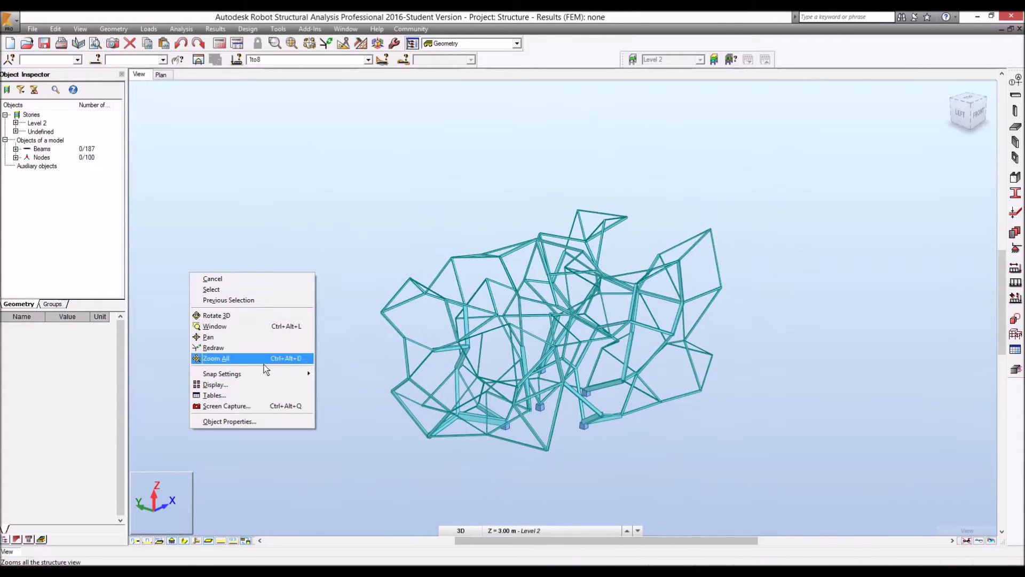
pyautogui.click(245, 385)
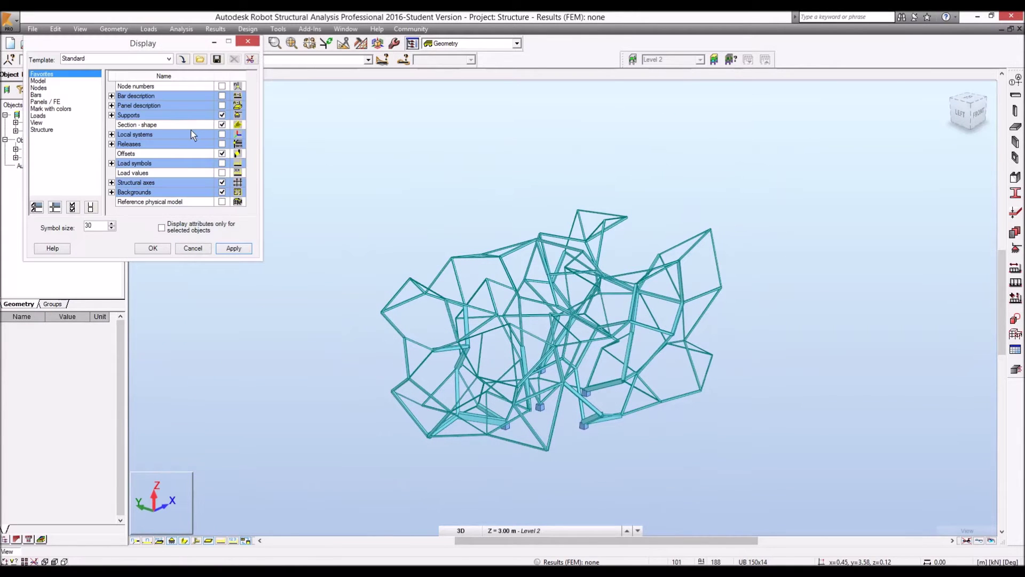
pyautogui.click(45, 88)
pyautogui.click(38, 96)
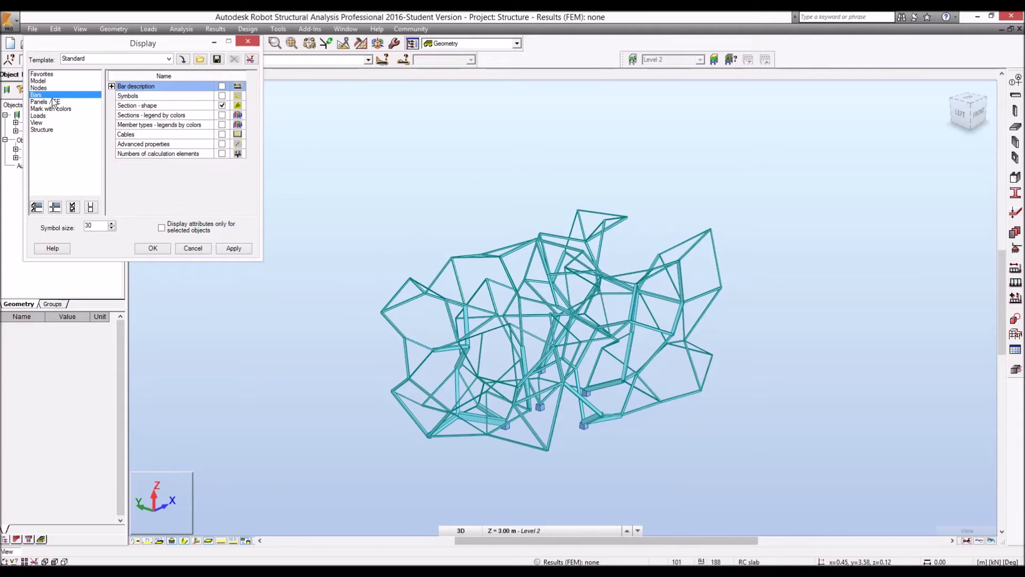
pyautogui.click(222, 116)
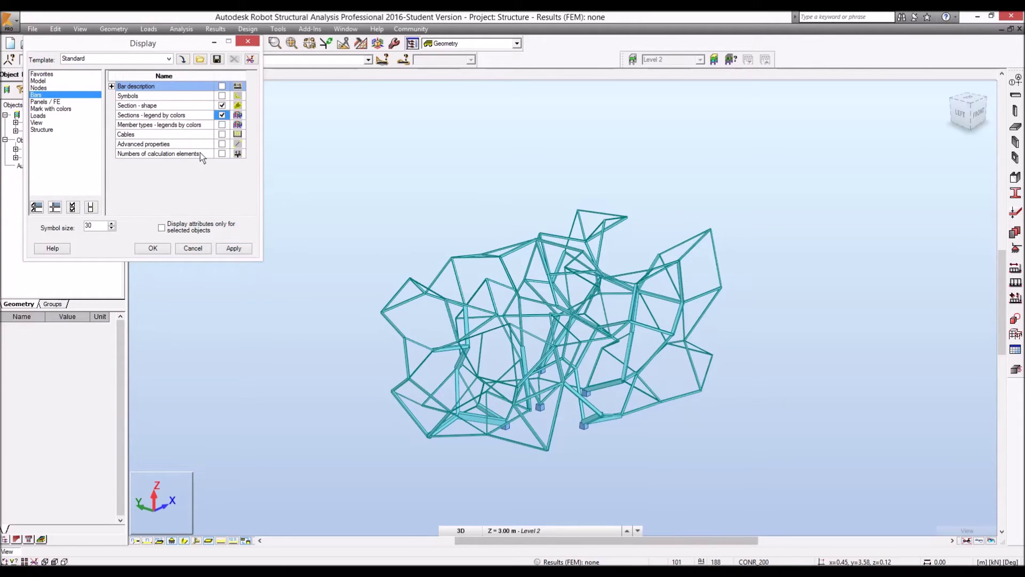
pyautogui.click(153, 249)
pyautogui.moveTo(304, 240)
pyautogui.keyDown('shift'); pyautogui.mouseDown(button='middle')
pyautogui.moveTo(316, 243)
pyautogui.moveTo(291, 233)
pyautogui.moveTo(312, 248)
pyautogui.mouseUp(button='middle'); pyautogui.keyUp('shift')
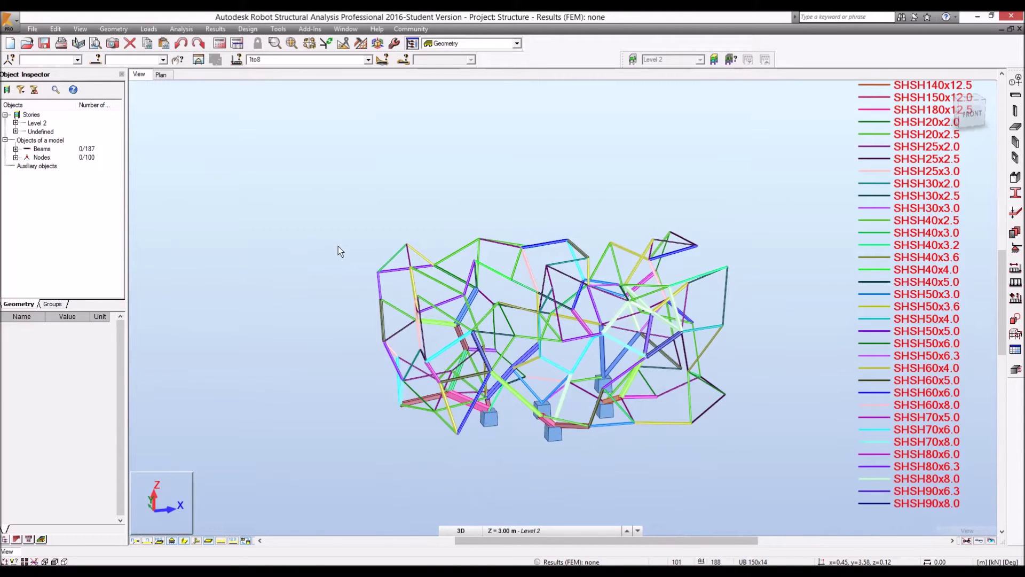
pyautogui.keyDown('shift'); pyautogui.moveTo(388, 262); pyautogui.dragTo(468, 329, button='middle'); pyautogui.keyUp('shift')
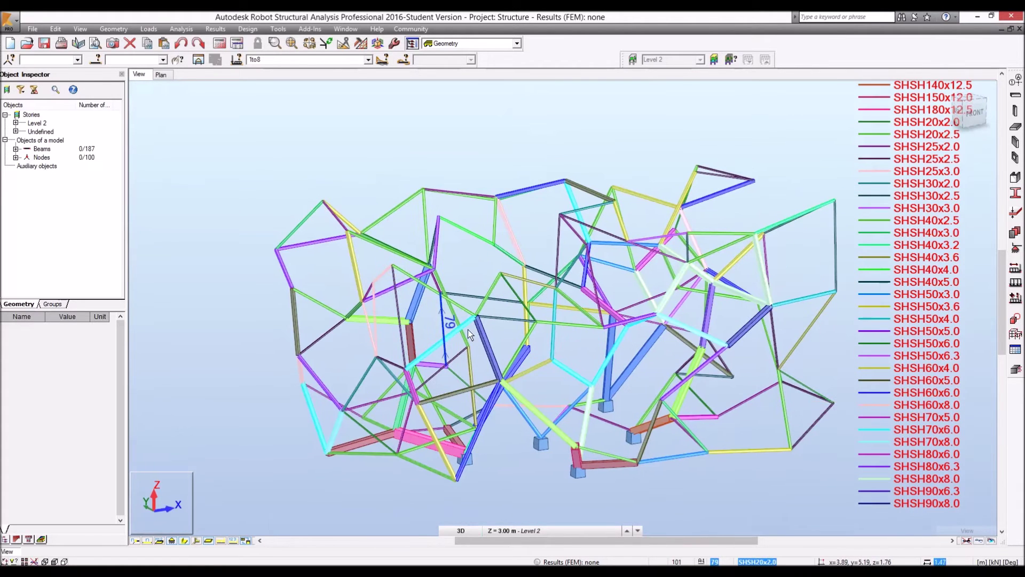
pyautogui.moveTo(1000, 280)
pyautogui.mouseDown()
pyautogui.moveTo(1002, 155)
pyautogui.moveTo(1007, 285)
pyautogui.mouseUp()
pyautogui.scroll(-4, 767, 206)
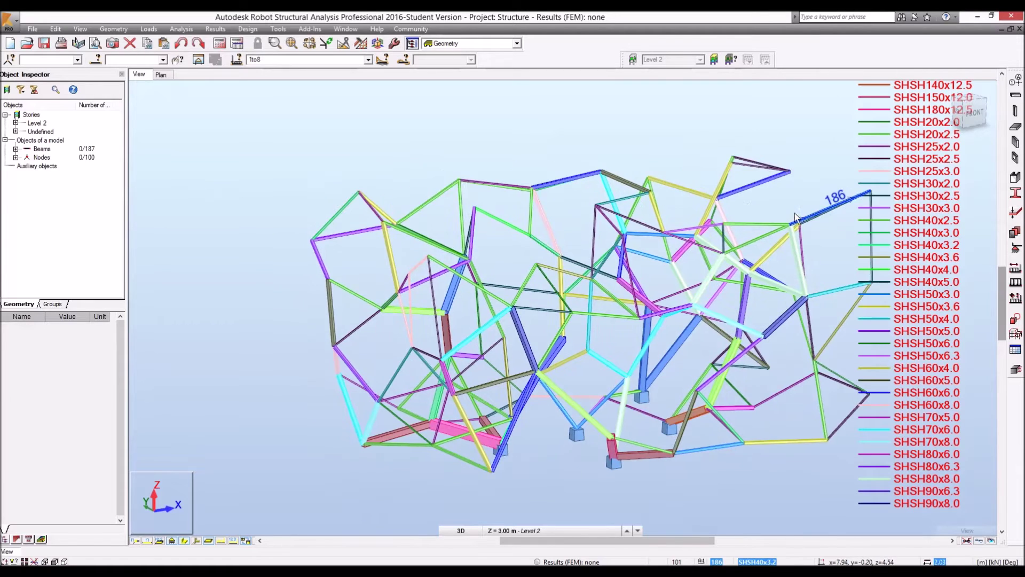
pyautogui.keyDown('shift'); pyautogui.moveTo(617, 195); pyautogui.dragTo(529, 197, button='middle'); pyautogui.keyUp('shift')
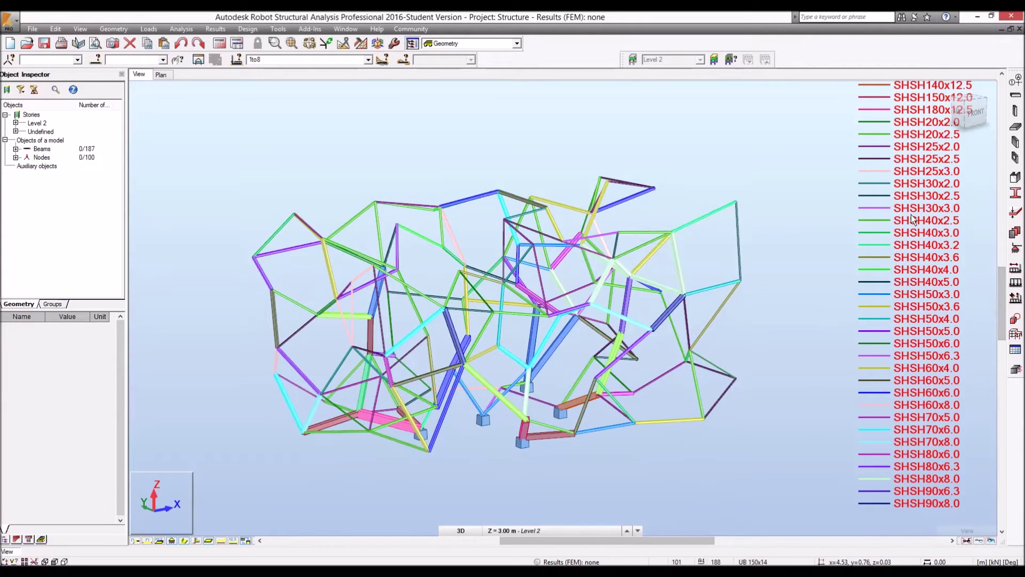
pyautogui.click(1015, 298)
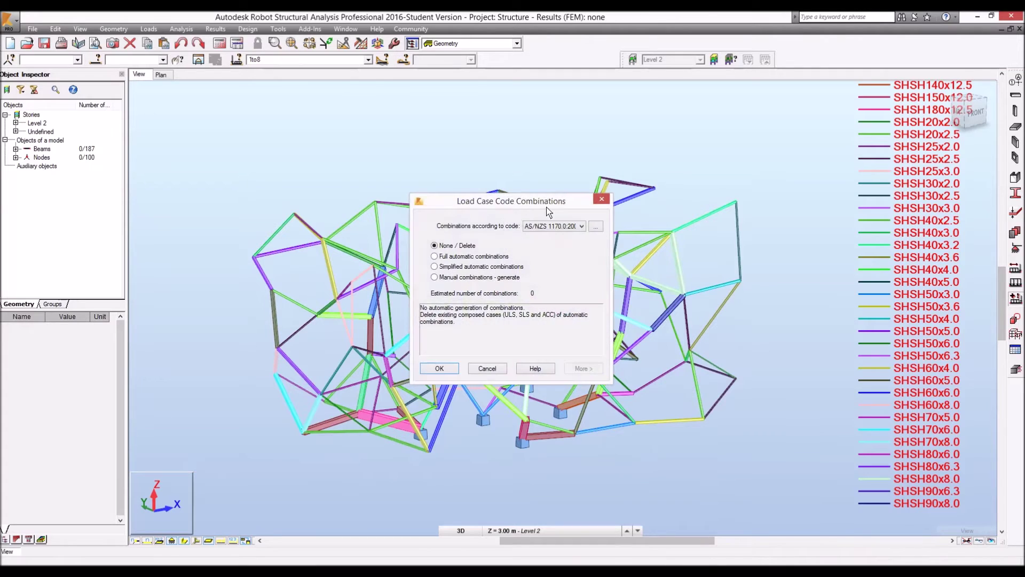
pyautogui.click(602, 200)
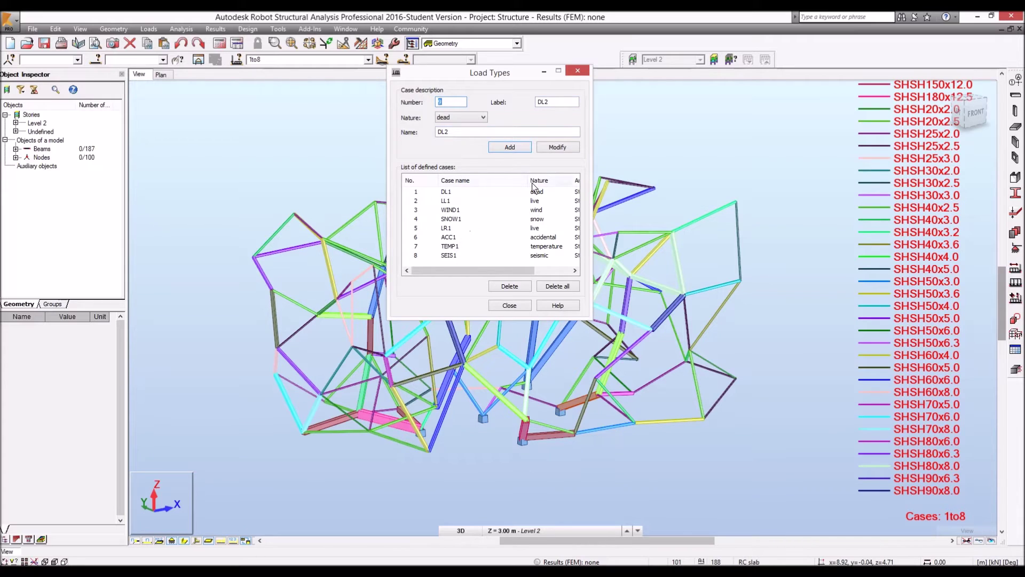
pyautogui.click(577, 71)
pyautogui.click(1016, 283)
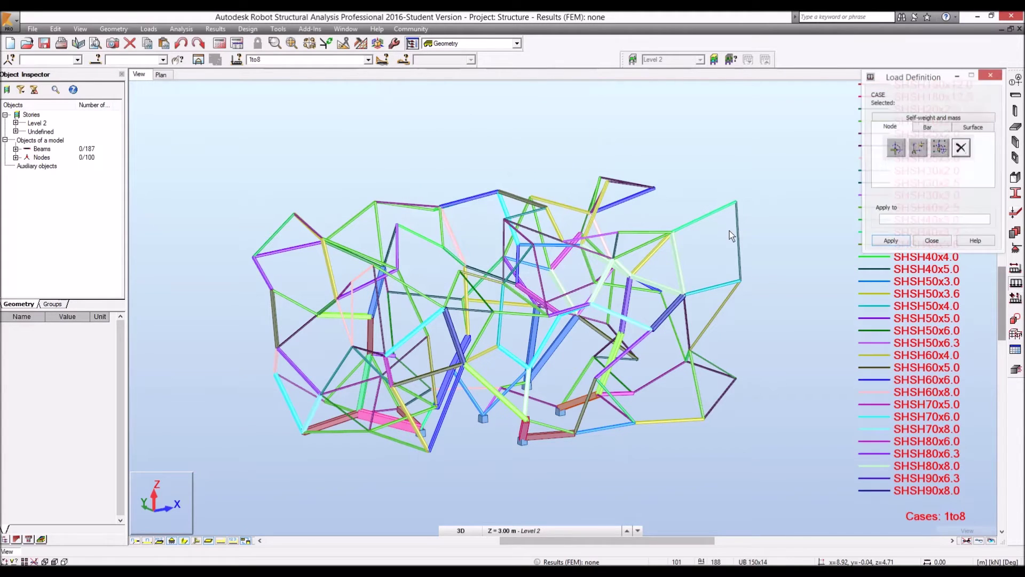
pyautogui.click(913, 126)
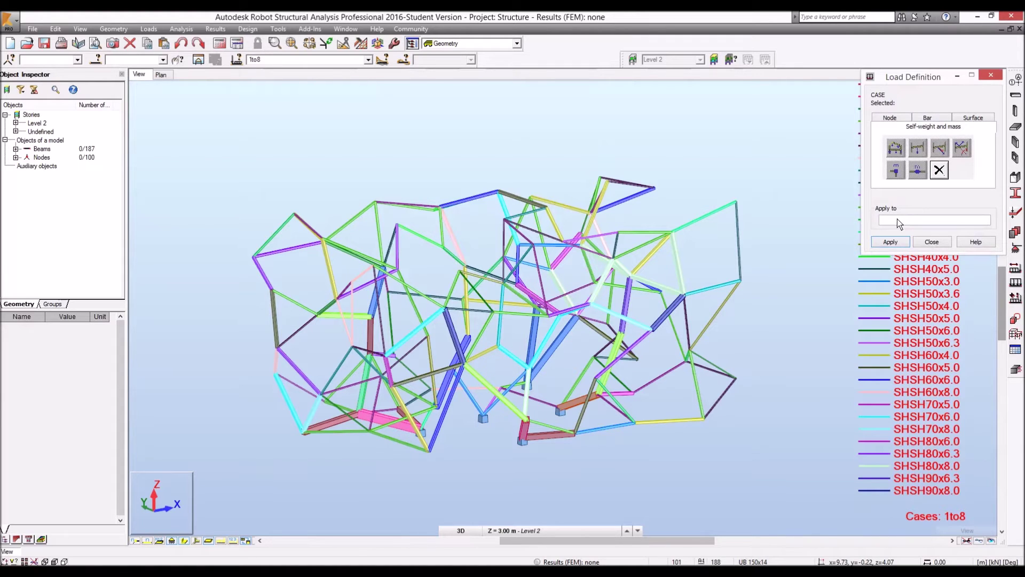
pyautogui.press('Escape')
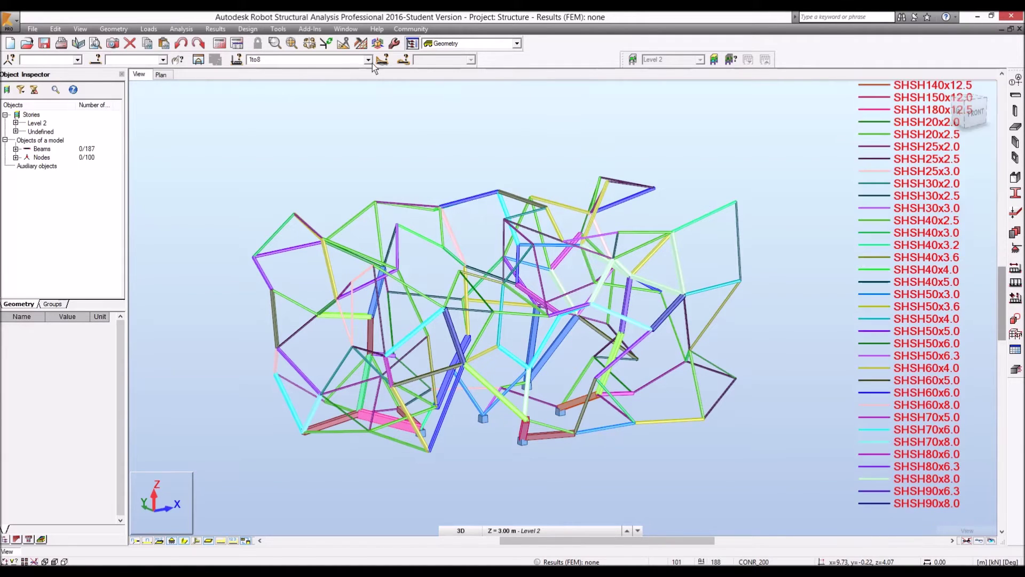
# - Switch to the Loads layout and apply self-weight of the whole structure to load case DL1
pyautogui.click(488, 46)
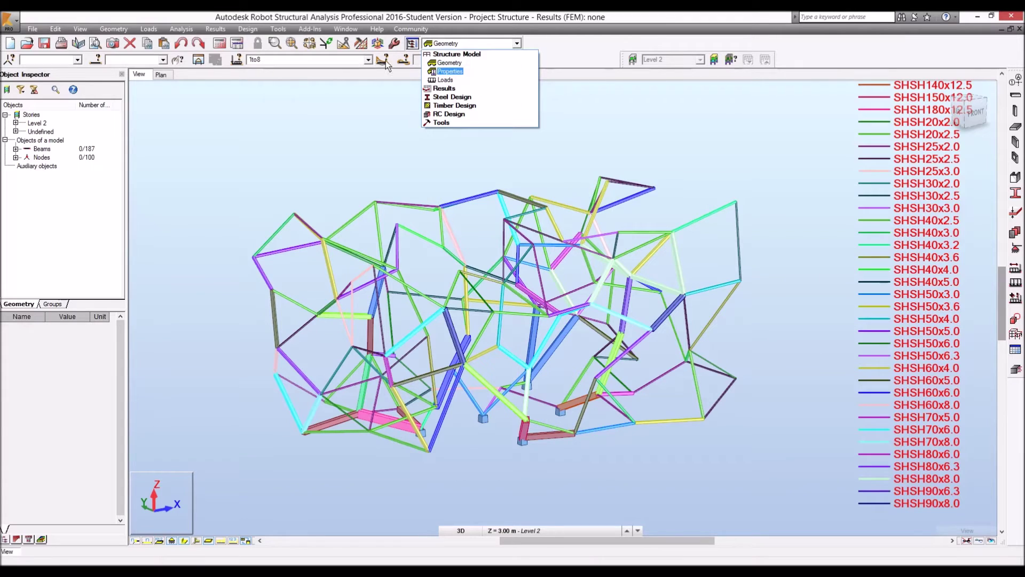
pyautogui.click(450, 71)
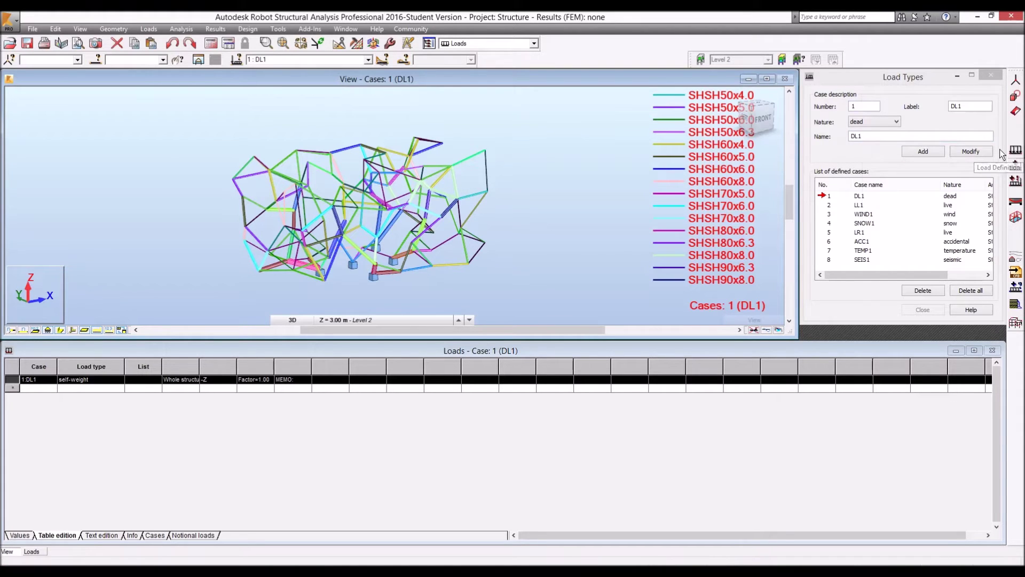
pyautogui.click(1015, 181)
pyautogui.click(915, 126)
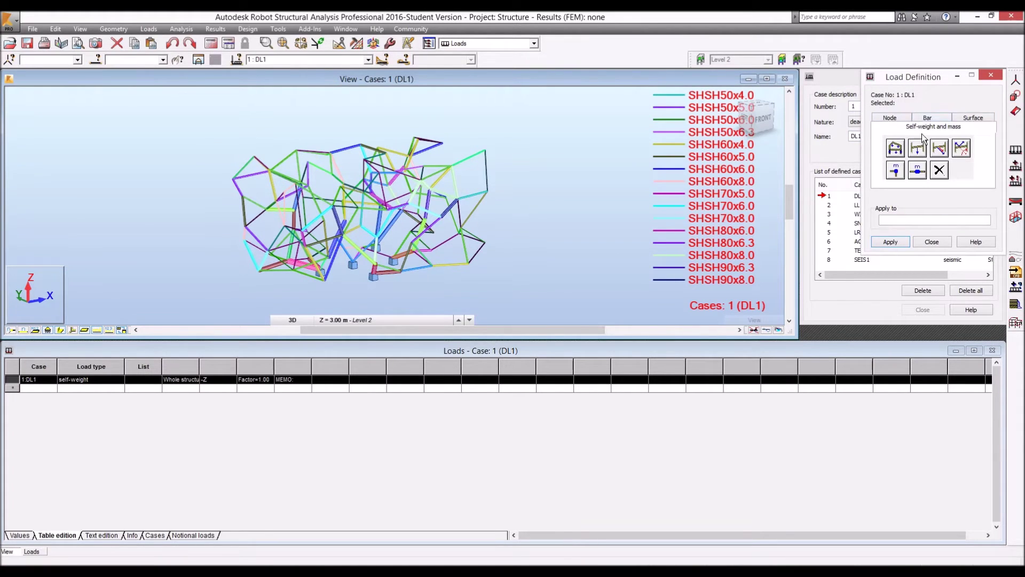
pyautogui.click(897, 150)
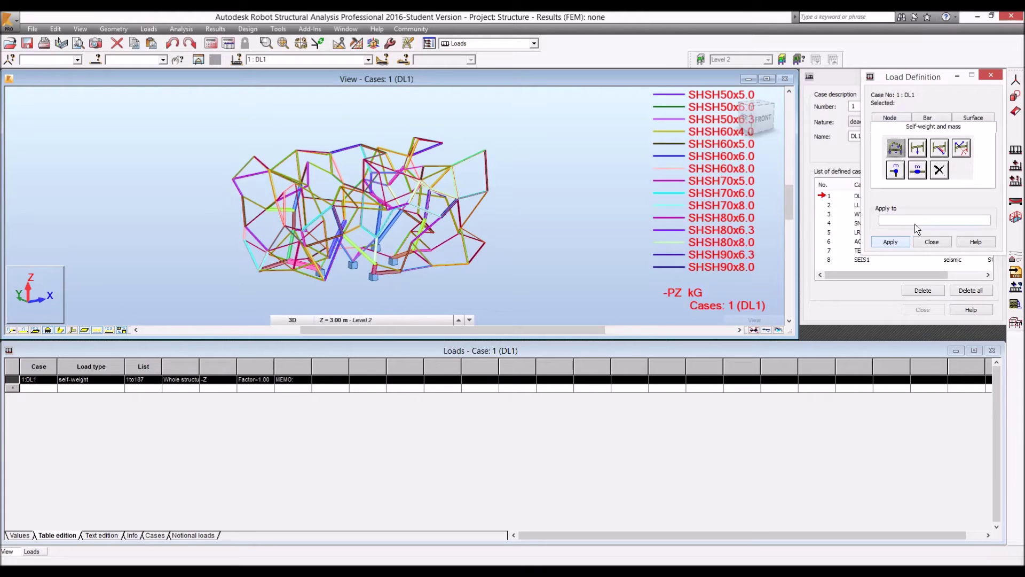
# - Make LL1 the current load case and define a uniform bar load of -1.00 kN/m in the global Z direction
pyautogui.click(932, 242)
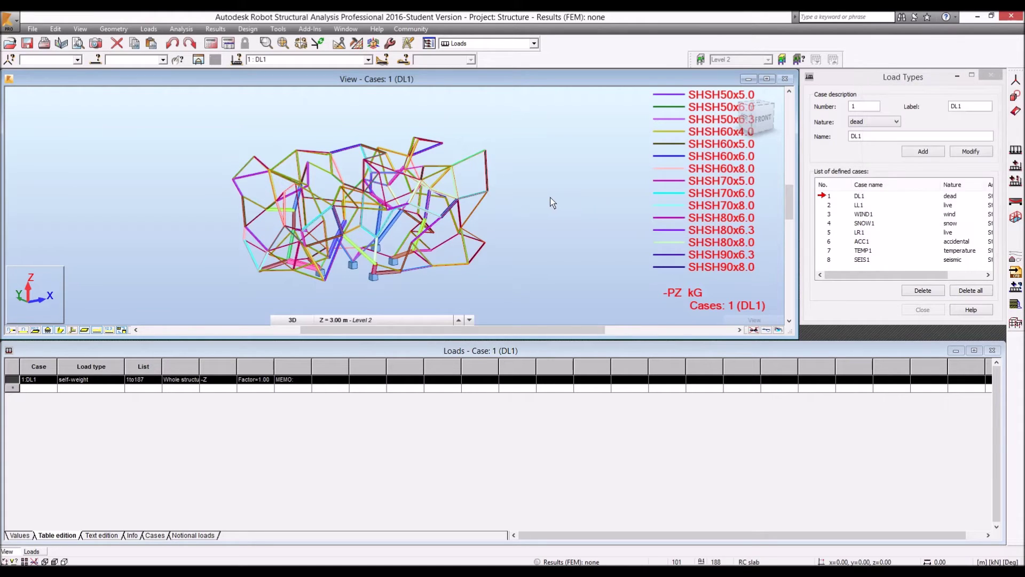
pyautogui.moveTo(551, 197); pyautogui.dragTo(593, 194, button='middle')
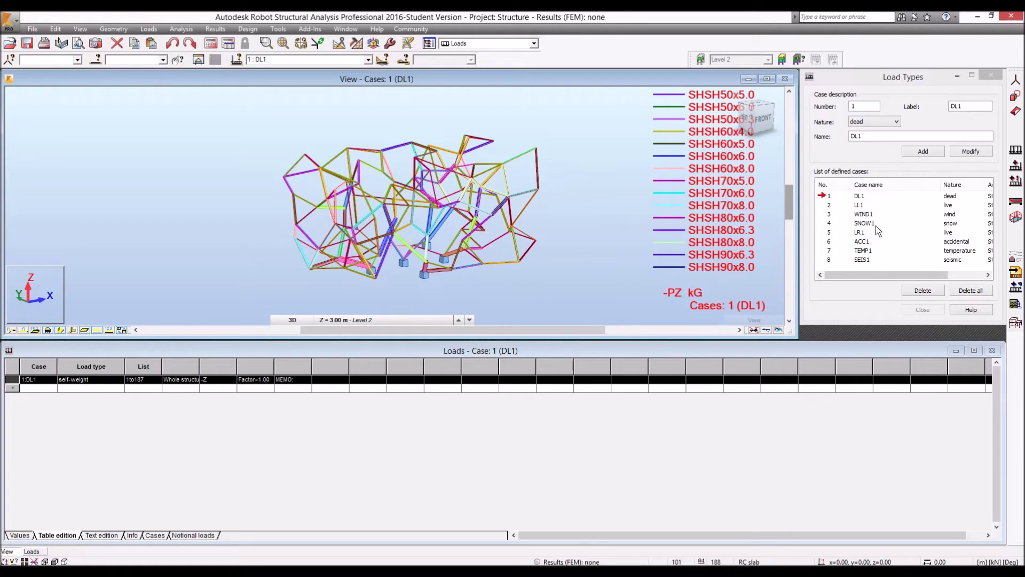
pyautogui.click(862, 210)
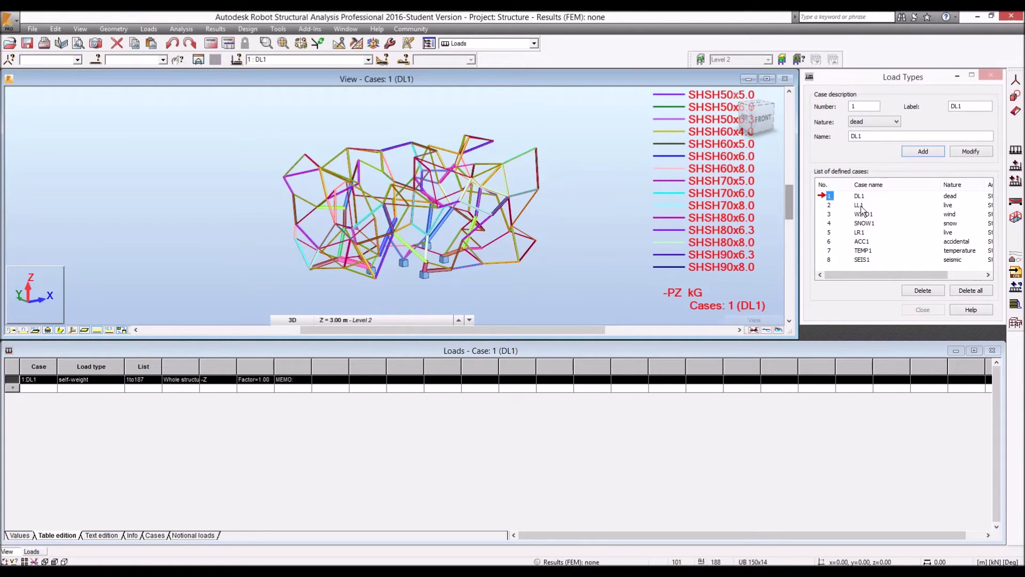
pyautogui.click(829, 206)
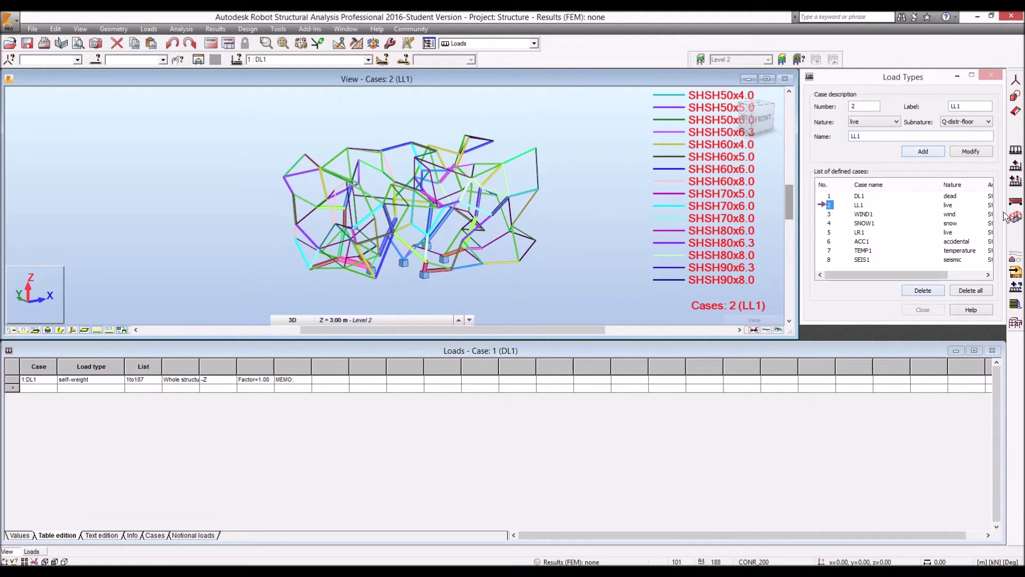
pyautogui.click(1017, 159)
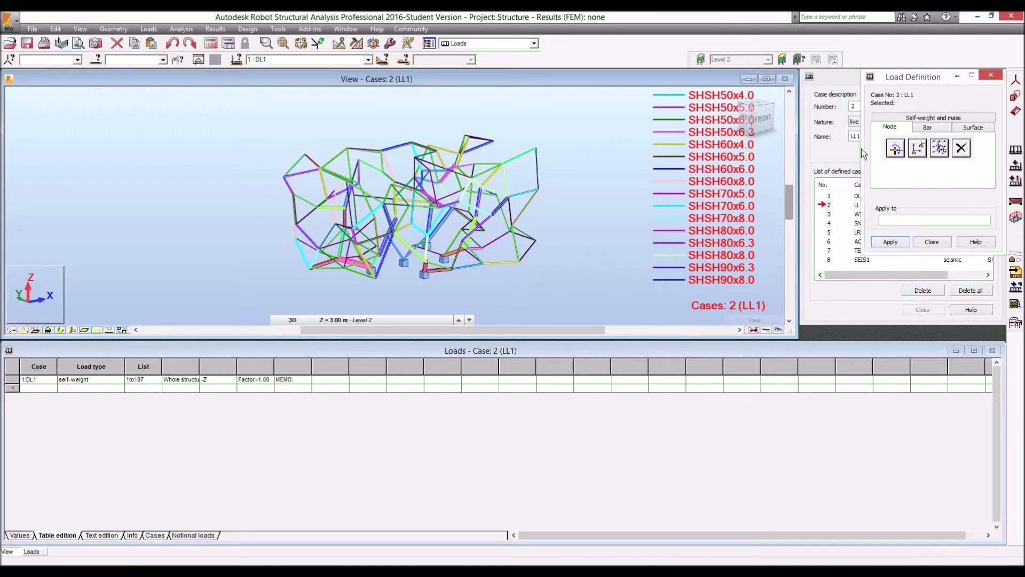
pyautogui.click(928, 128)
pyautogui.click(900, 148)
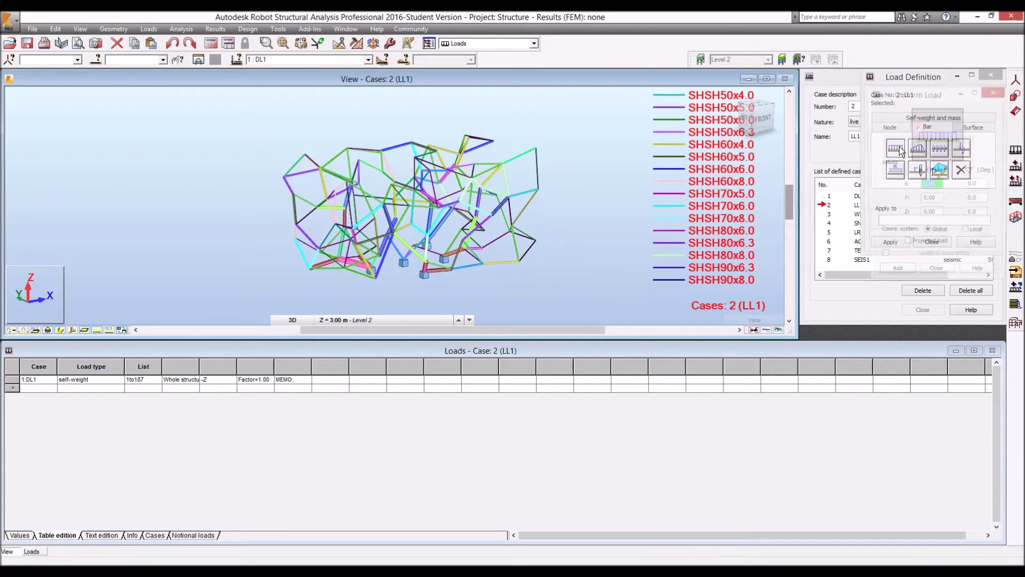
pyautogui.click(940, 215)
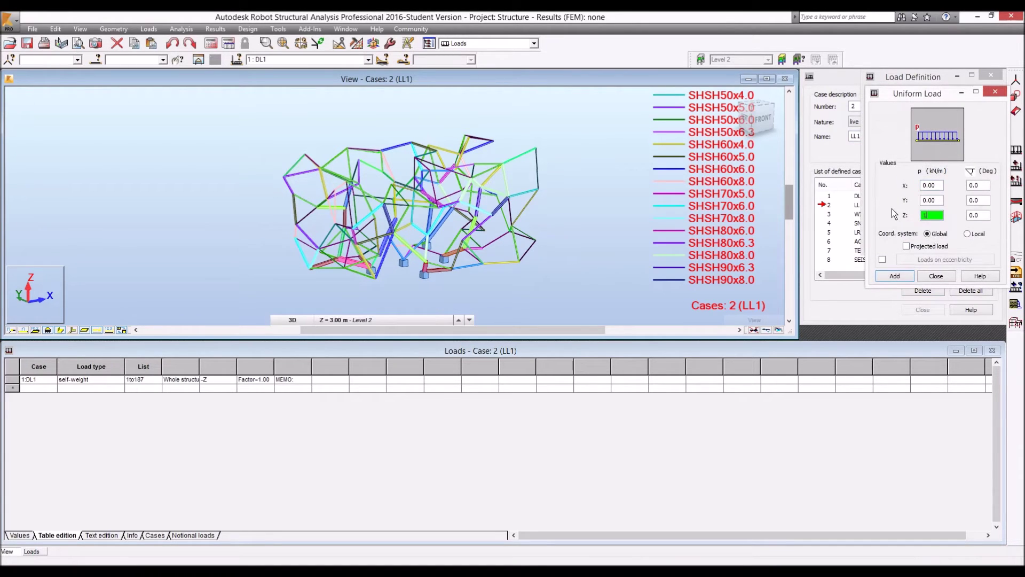
pyautogui.click(894, 276)
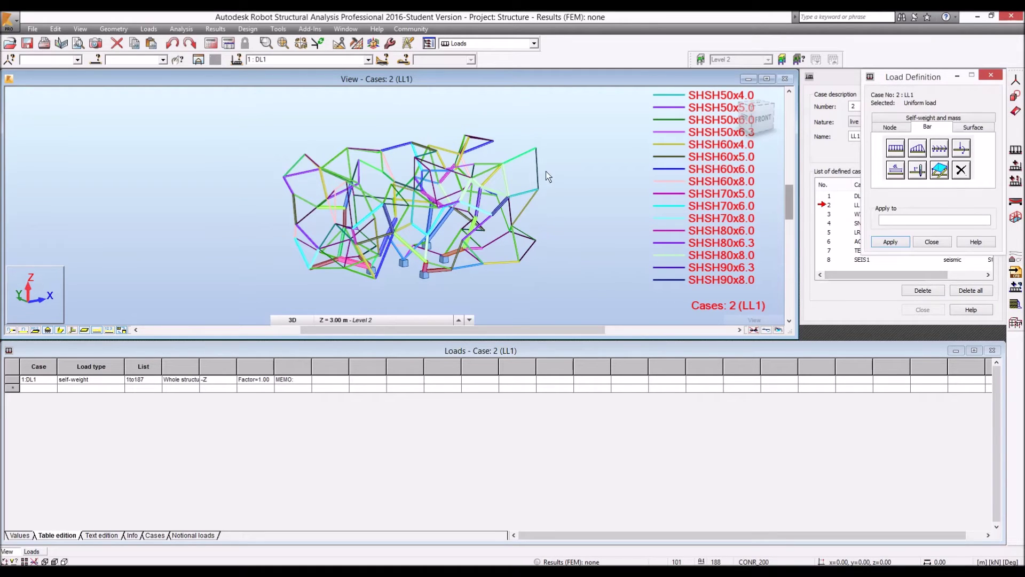
# - Set the active case selection to LL1 and add the uniform bar load definition again with Z at -1.00 kN/m
pyautogui.click(492, 44)
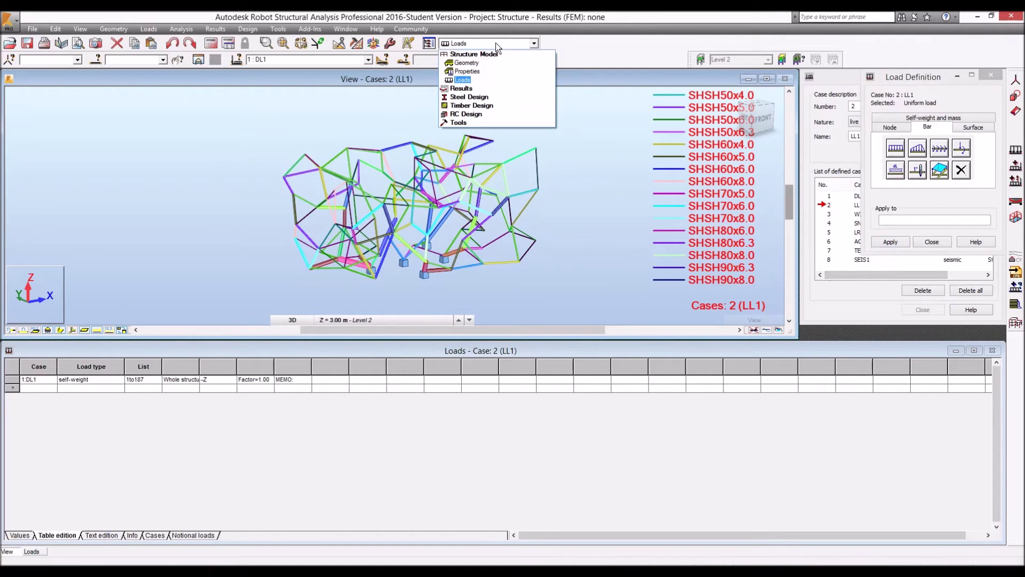
pyautogui.click(615, 78)
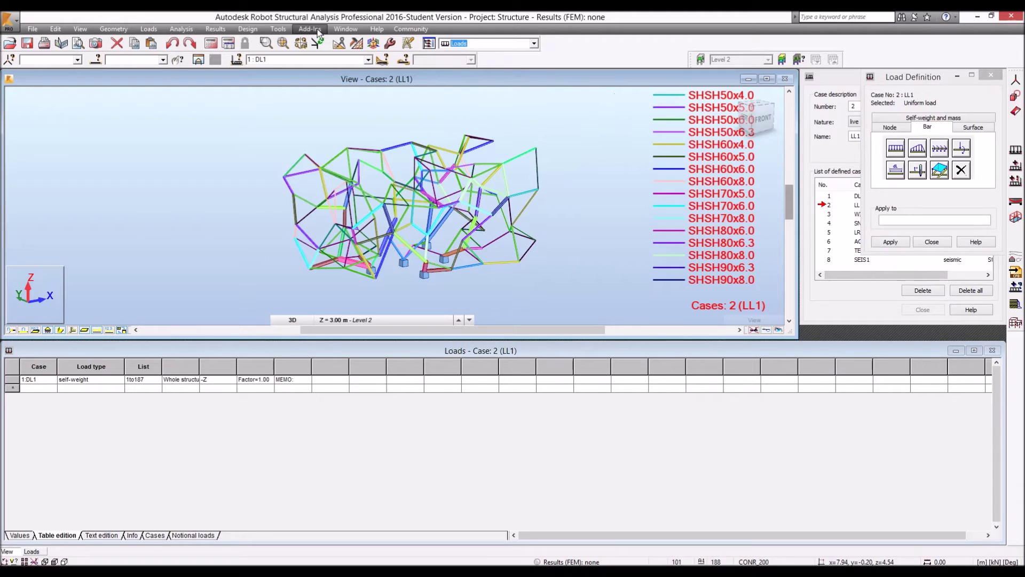
pyautogui.click(362, 60)
pyautogui.click(283, 76)
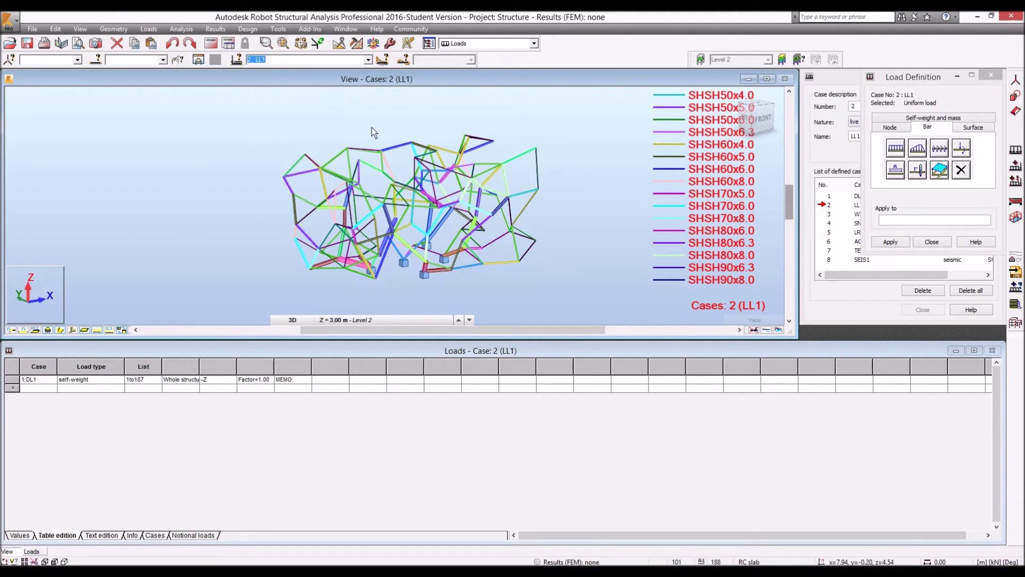
pyautogui.moveTo(374, 130)
pyautogui.keyDown('shift'); pyautogui.mouseDown(button='middle')
pyautogui.moveTo(401, 151)
pyautogui.moveTo(377, 129)
pyautogui.mouseUp(button='middle'); pyautogui.keyUp('shift')
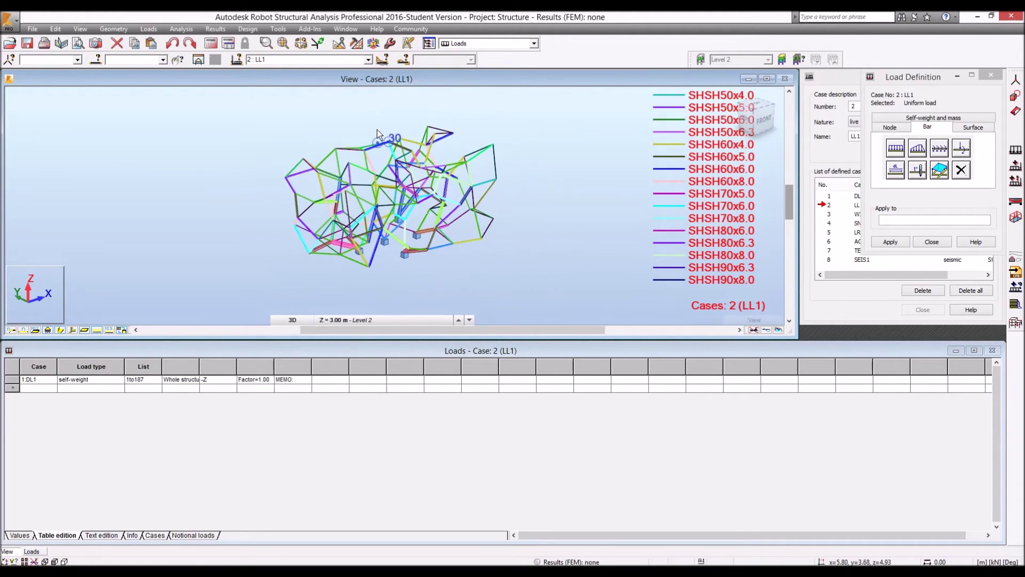
pyautogui.click(929, 243)
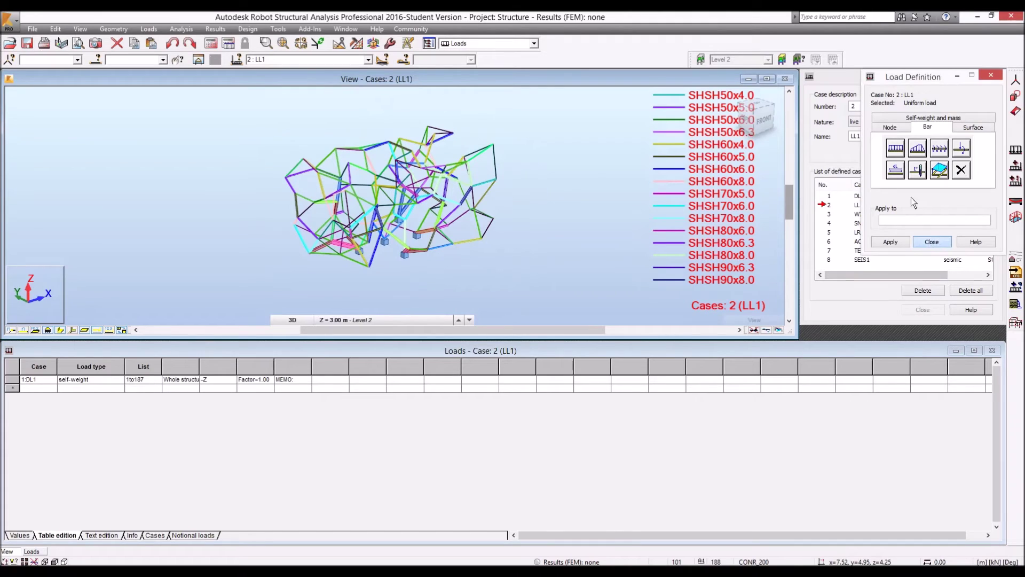
pyautogui.click(897, 149)
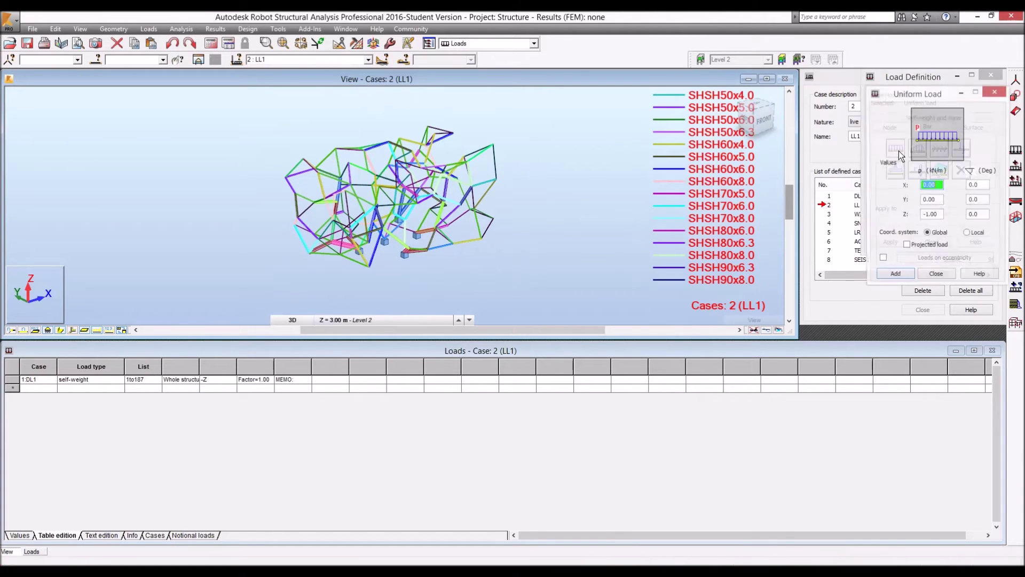
pyautogui.click(896, 280)
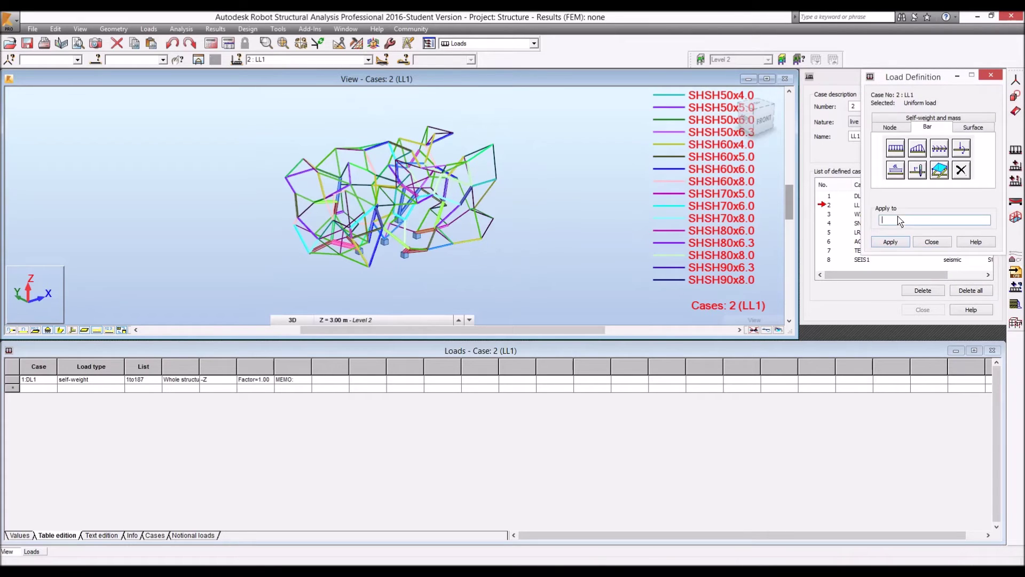
# - Select bars of any section, apply the uniform load to bars 1to187 and close the load definition
pyautogui.click(99, 60)
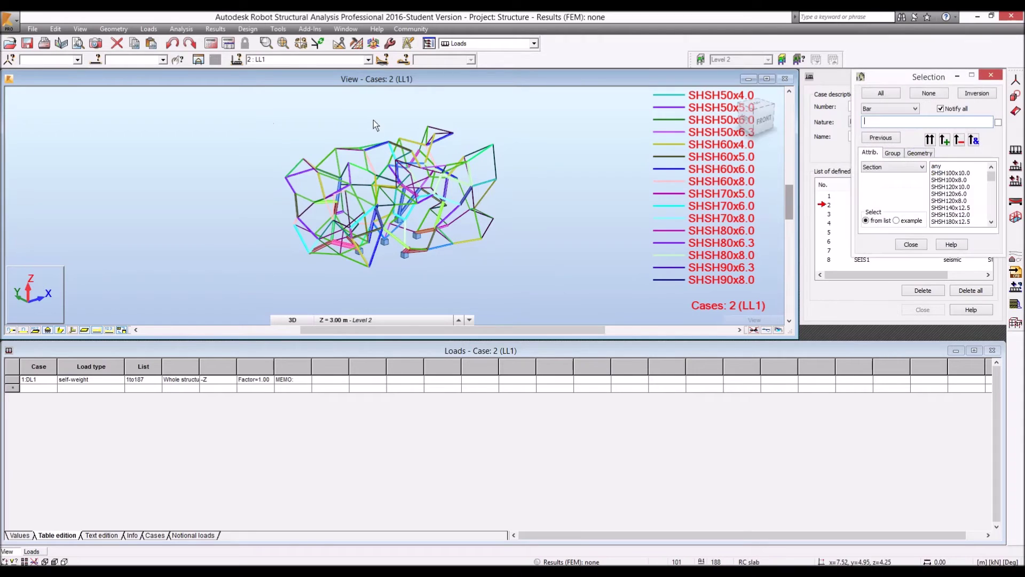
pyautogui.click(944, 167)
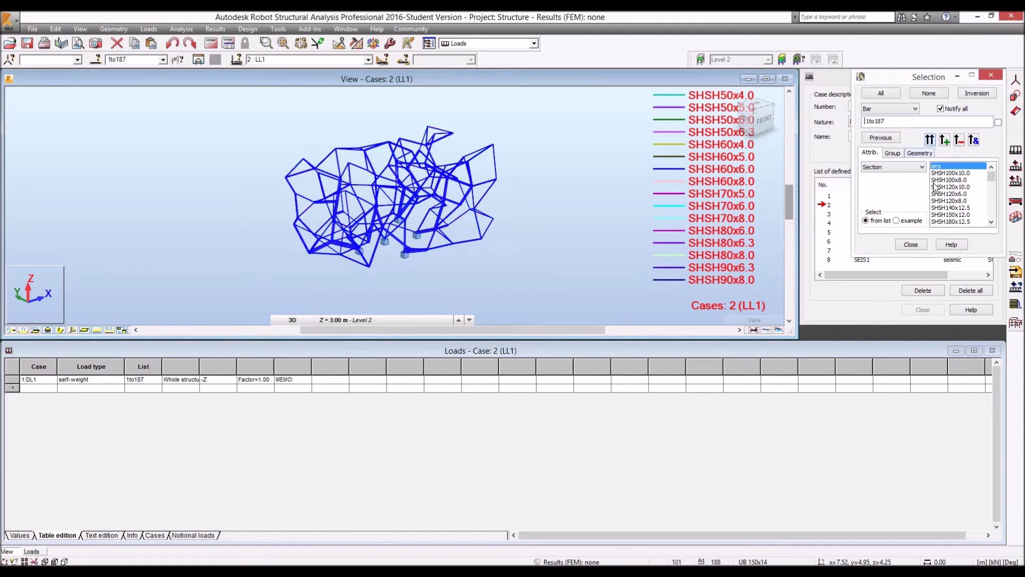
pyautogui.click(925, 244)
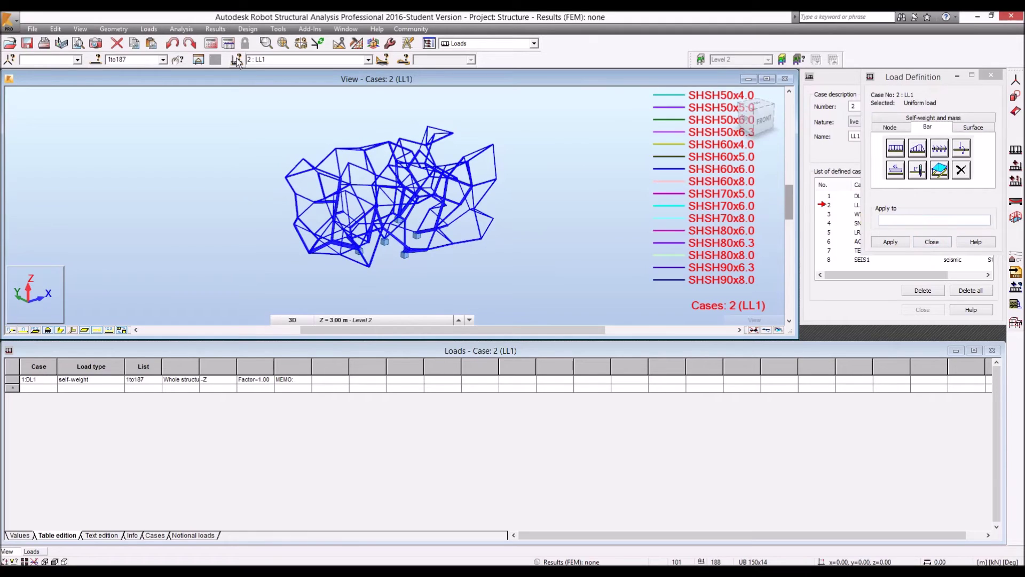
pyautogui.click(928, 221)
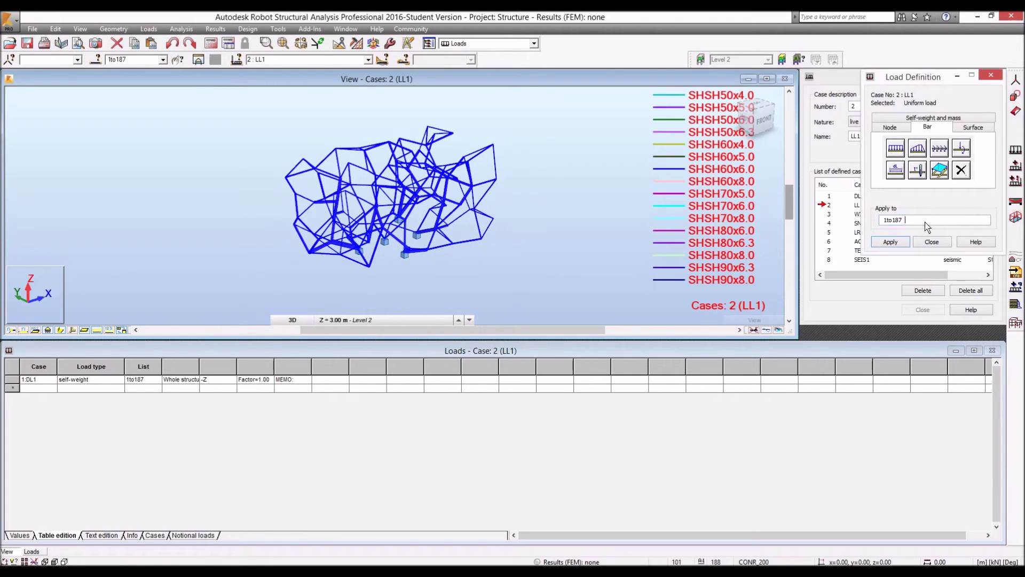
pyautogui.click(891, 242)
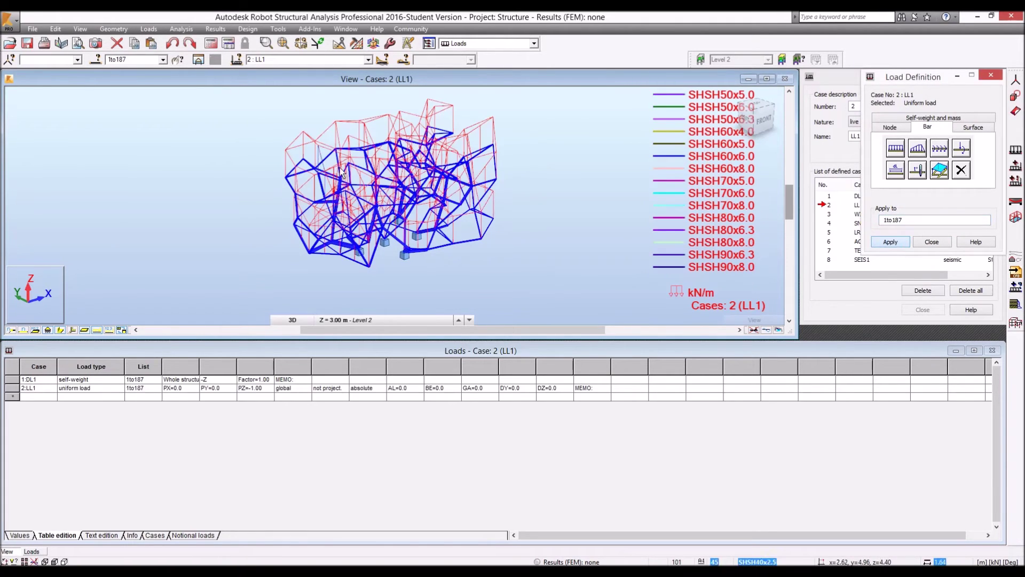
pyautogui.scroll(3, 422, 172)
pyautogui.keyDown('shift'); pyautogui.moveTo(422, 172); pyautogui.dragTo(461, 211, button='middle'); pyautogui.keyUp('shift')
pyautogui.scroll(-3, 448, 201)
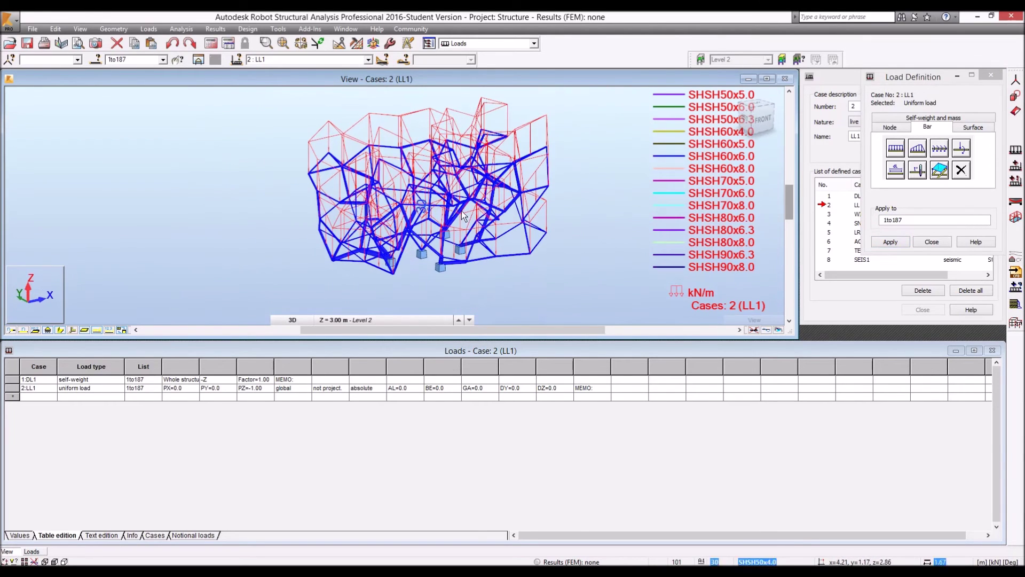
pyautogui.click(920, 243)
pyautogui.keyDown('shift'); pyautogui.moveTo(575, 213); pyautogui.dragTo(584, 223, button='middle'); pyautogui.keyUp('shift')
# - Switch to the Results - diagrams layout and run the calculation, continuing past the instability warning and closing the calculation messages
pyautogui.click(510, 43)
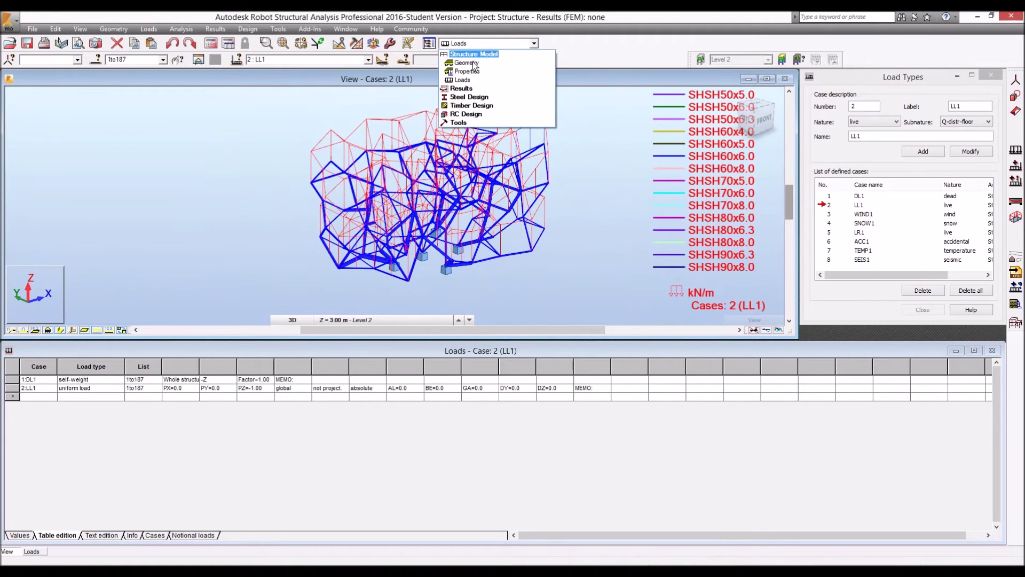
pyautogui.click(475, 89)
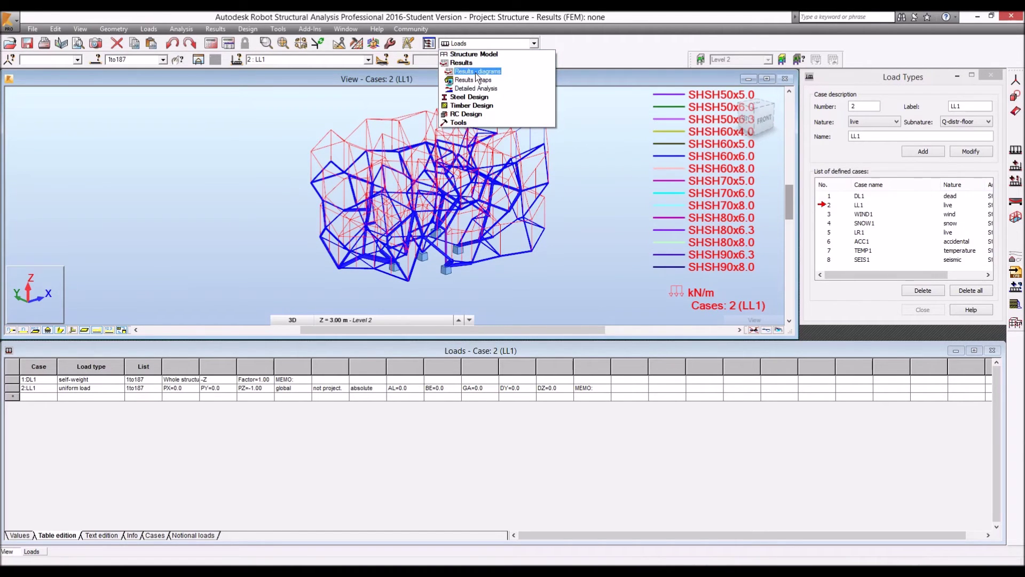
pyautogui.click(475, 72)
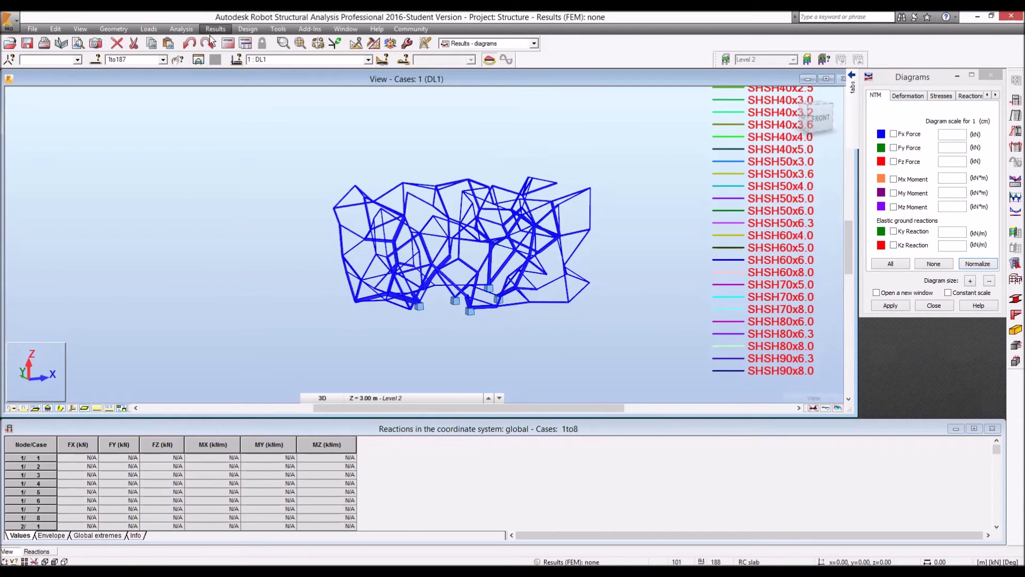
pyautogui.click(229, 45)
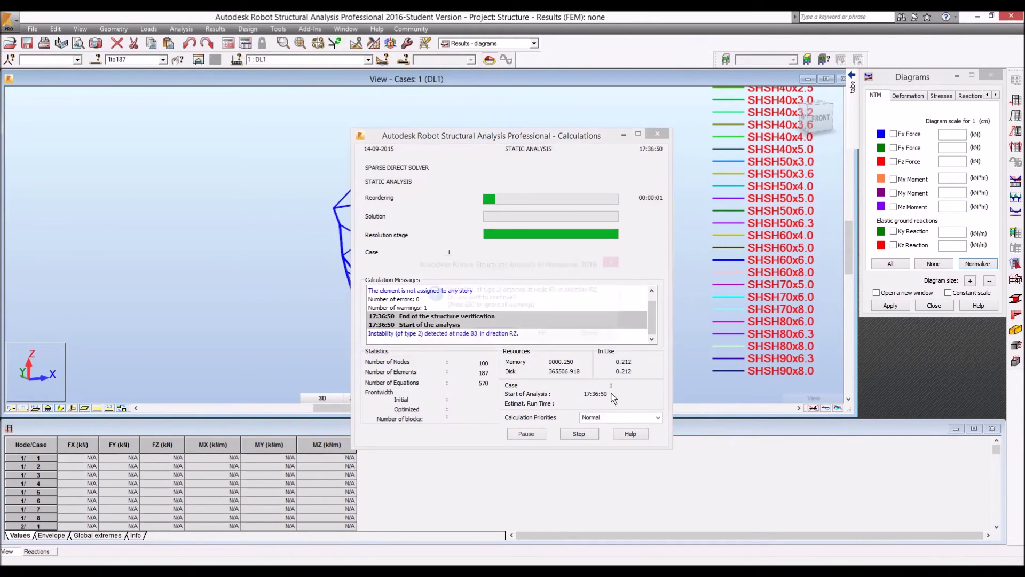
pyautogui.click(540, 337)
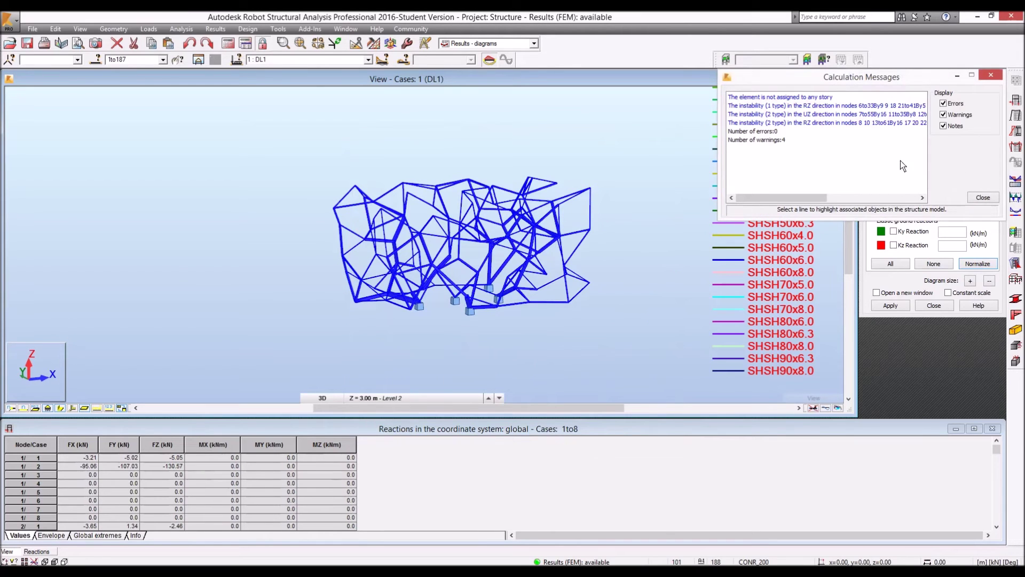
pyautogui.click(983, 197)
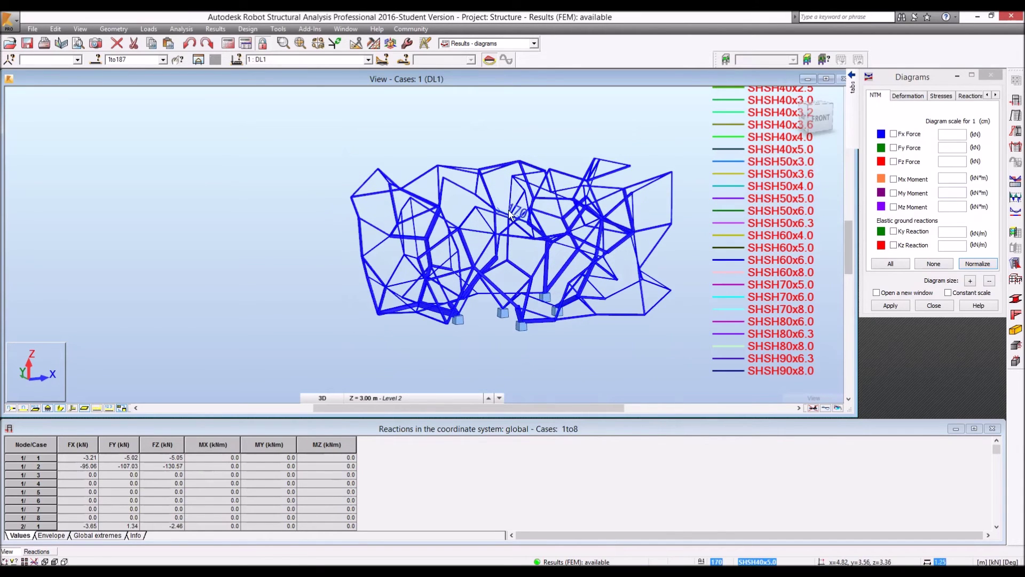
# - Set the filling of the result diagrams to filled in the diagram parameters
pyautogui.click(905, 96)
pyautogui.click(875, 96)
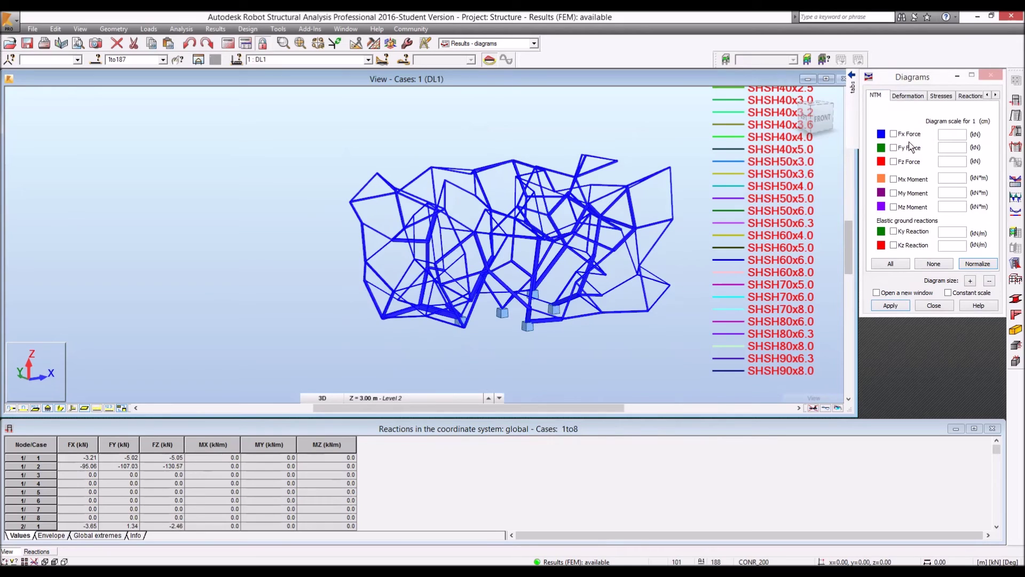
pyautogui.click(996, 96)
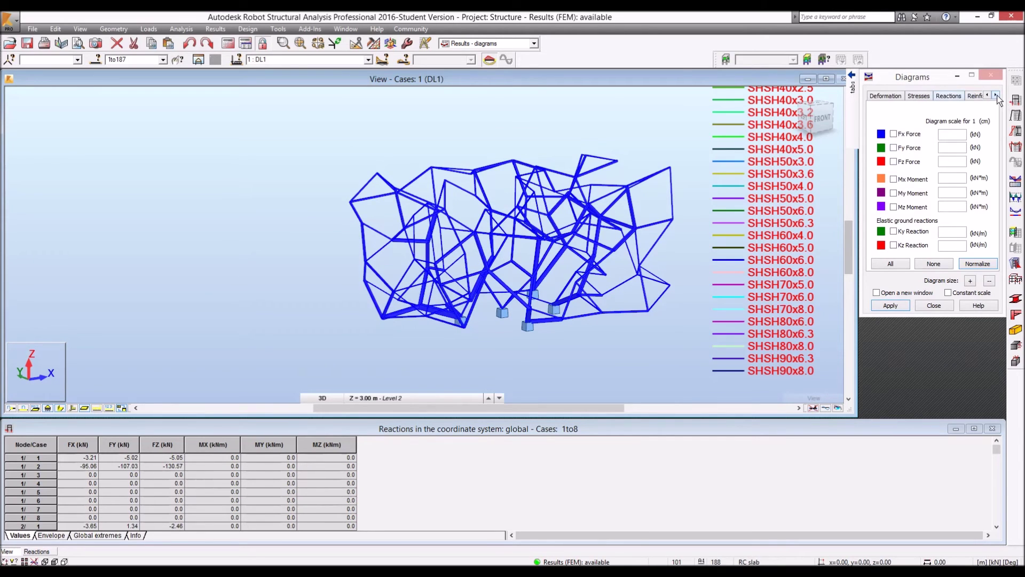
pyautogui.click(996, 95)
pyautogui.click(996, 96)
pyautogui.click(956, 97)
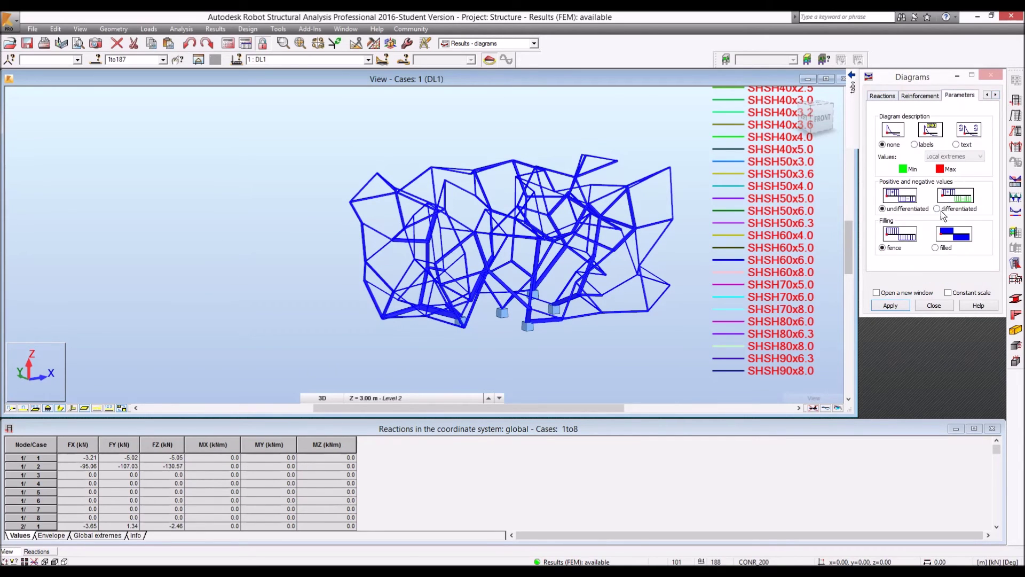
pyautogui.click(936, 248)
# - Display the My moment diagram on the bars for case DL1 and inspect it around the lower bars and supports
pyautogui.click(987, 95)
pyautogui.click(987, 95)
pyautogui.click(987, 96)
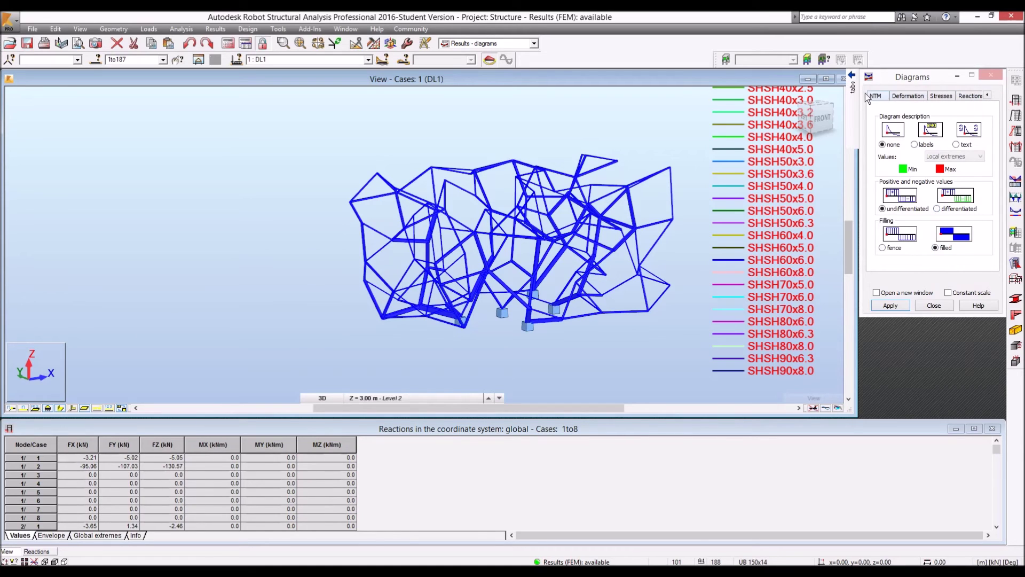
pyautogui.click(877, 98)
pyautogui.click(893, 194)
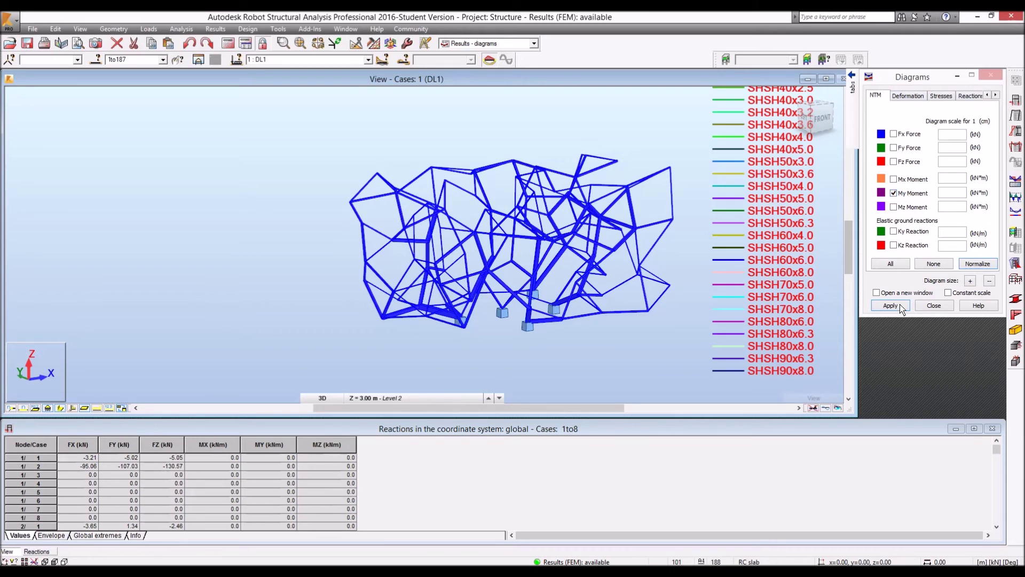
pyautogui.click(890, 305)
pyautogui.scroll(3, 522, 212)
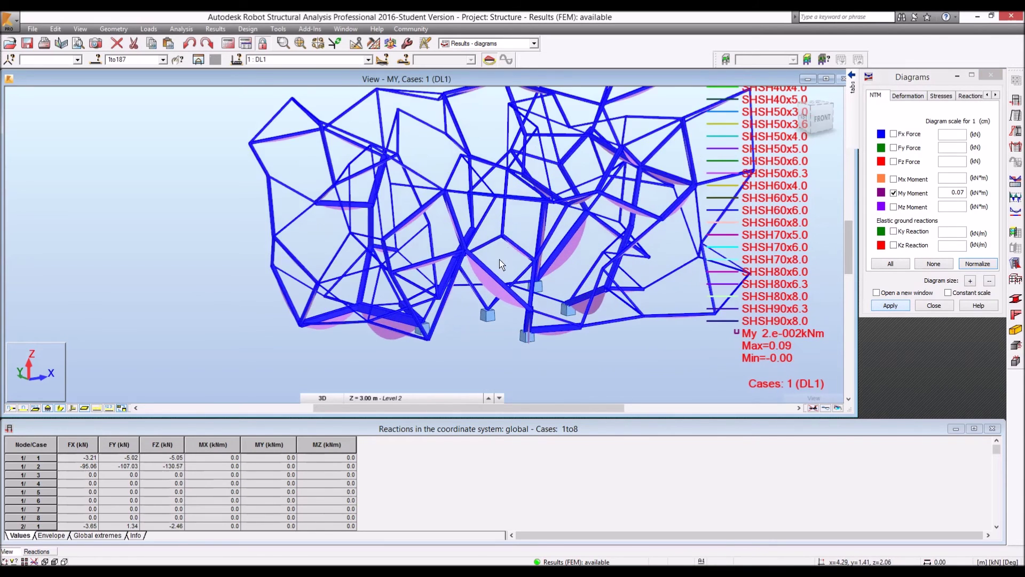
pyautogui.keyDown('shift'); pyautogui.moveTo(521, 211); pyautogui.dragTo(459, 332, button='middle'); pyautogui.keyUp('shift')
# - Turn on deformation and exact deformation for bars and display them at normalized scale
pyautogui.click(908, 96)
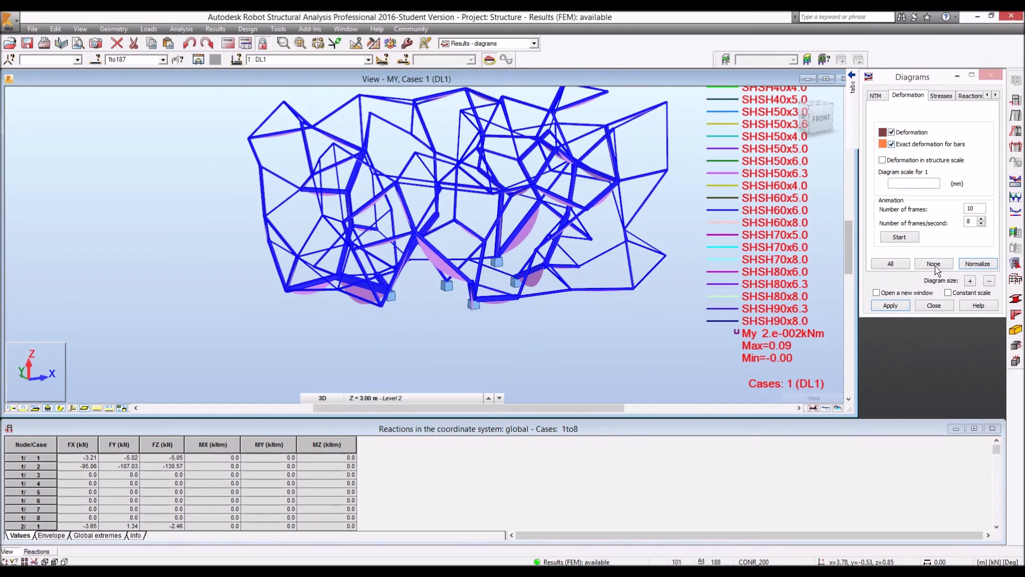
pyautogui.click(978, 264)
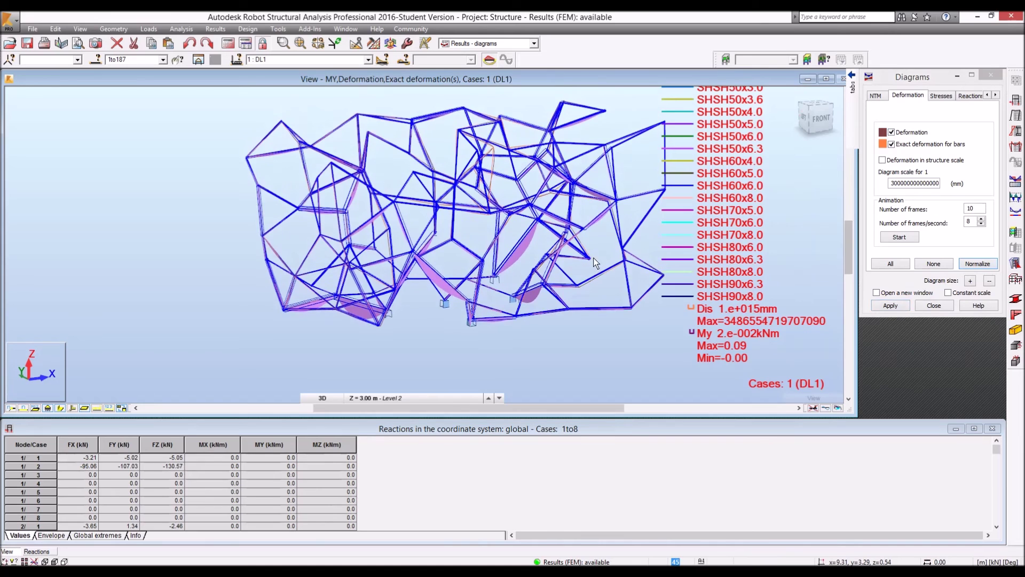
# - Animate the structure's deformation, and display the My moment and deformation diagrams for load case LL1
pyautogui.click(900, 236)
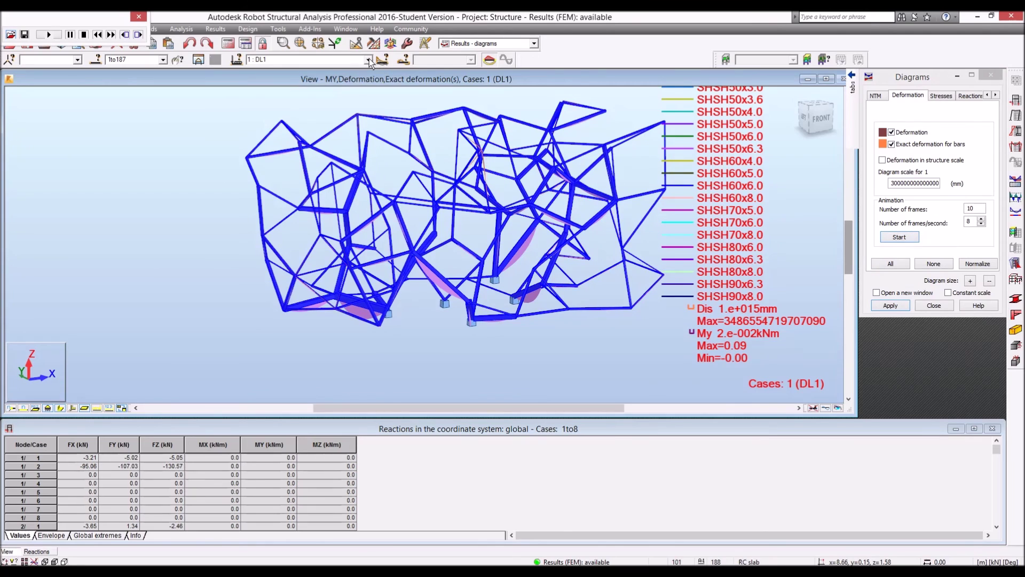
pyautogui.click(346, 59)
pyautogui.click(289, 78)
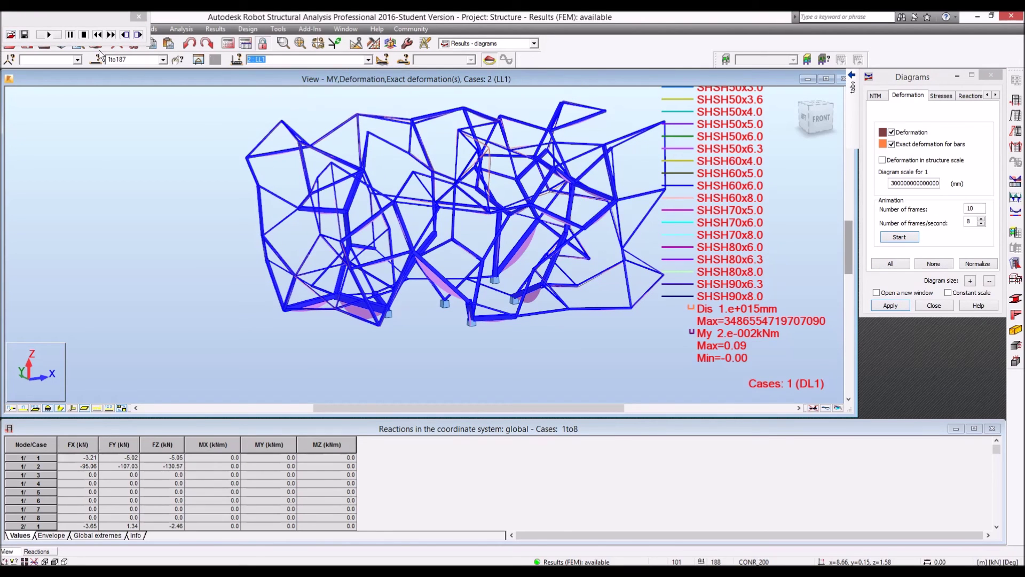
pyautogui.click(47, 34)
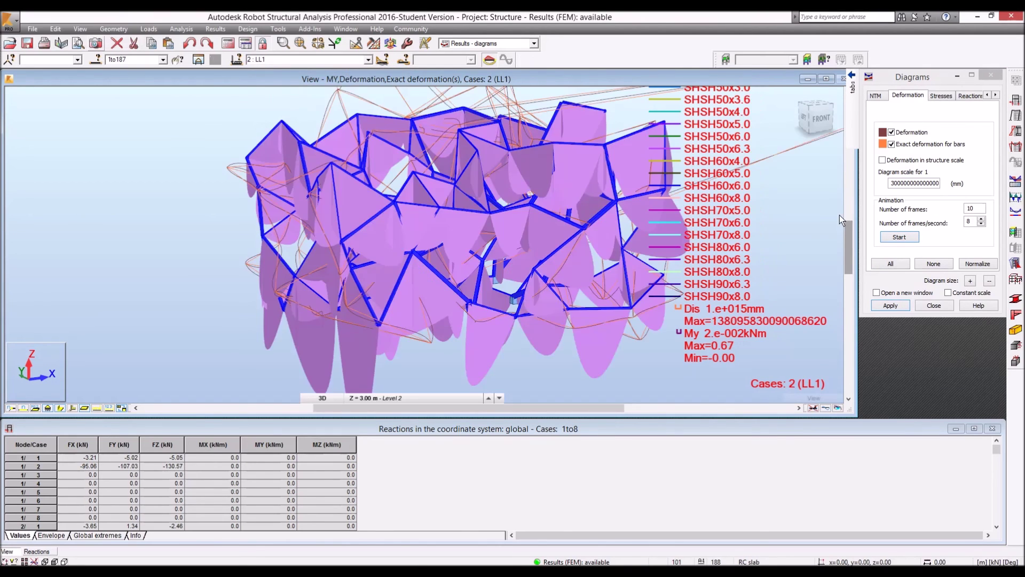
pyautogui.keyDown('shift'); pyautogui.moveTo(507, 206); pyautogui.dragTo(494, 119, button='middle'); pyautogui.keyUp('shift')
# - Display the result diagrams for case DL1 again and compare the structure from several sides with the analytical model in Revit
pyautogui.click(368, 59)
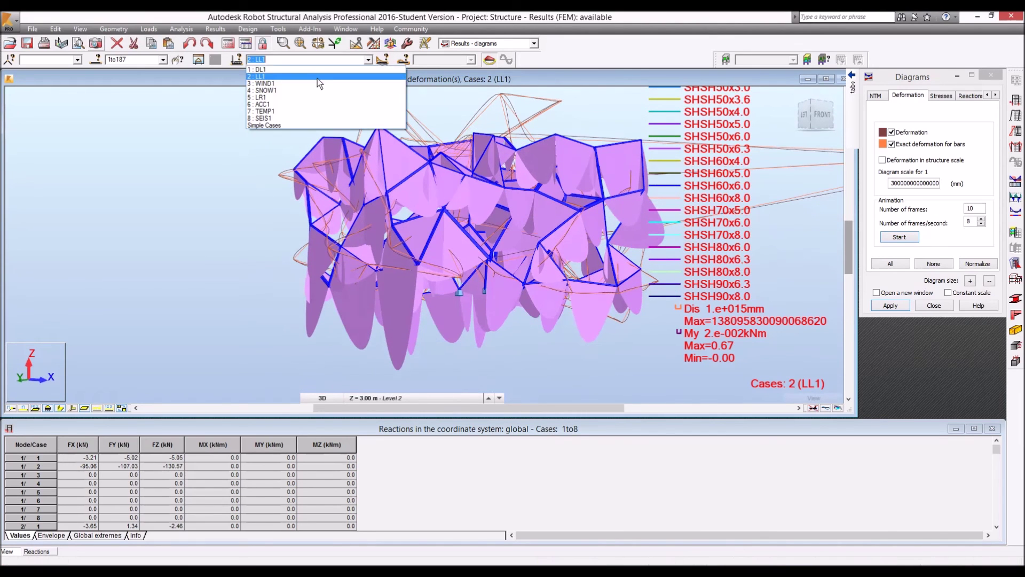
pyautogui.click(305, 72)
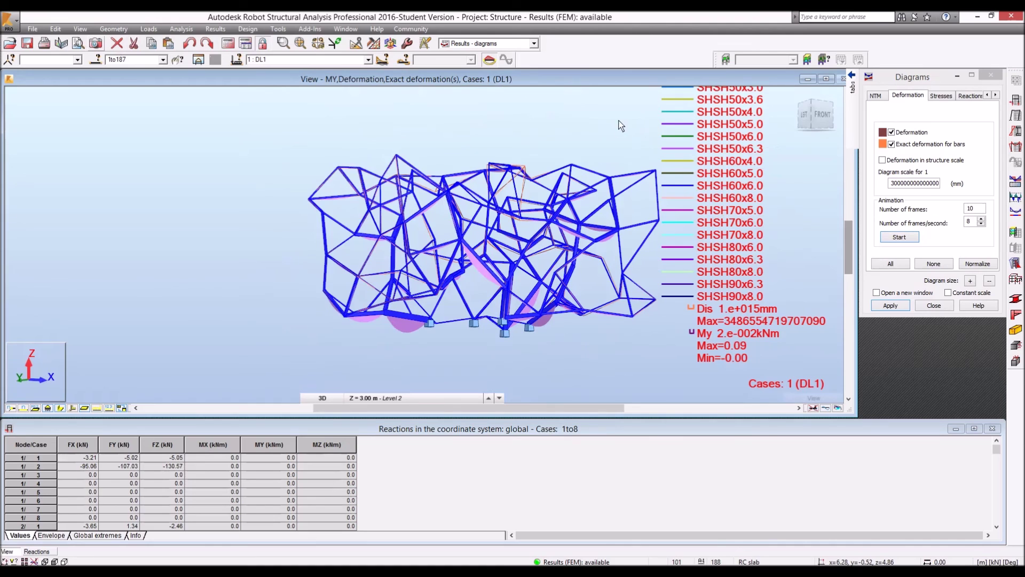
pyautogui.keyDown('shift'); pyautogui.moveTo(543, 129); pyautogui.dragTo(455, 198, button='middle'); pyautogui.keyUp('shift')
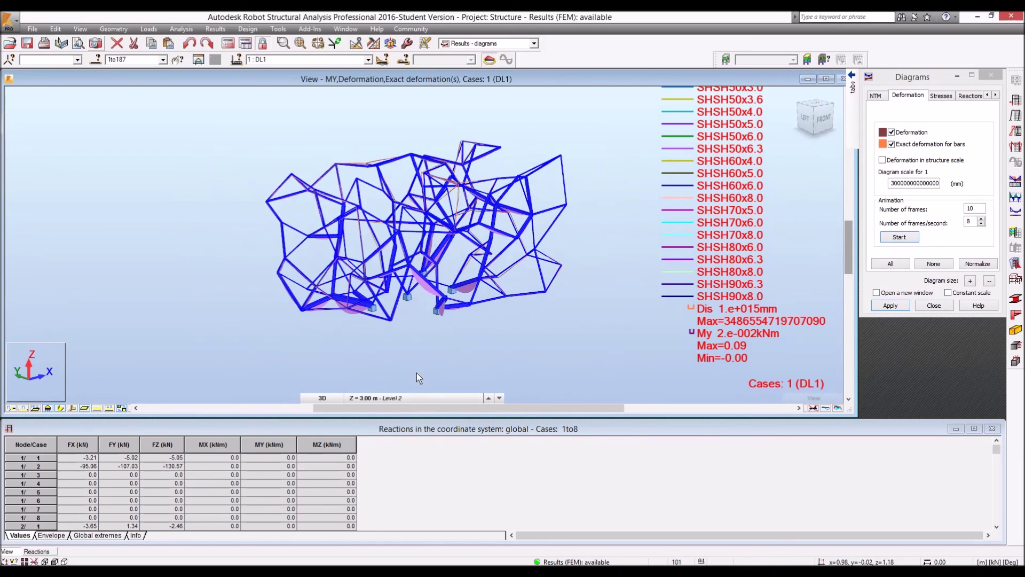
pyautogui.keyDown('shift'); pyautogui.moveTo(417, 373); pyautogui.dragTo(361, 384, button='middle'); pyautogui.keyUp('shift')
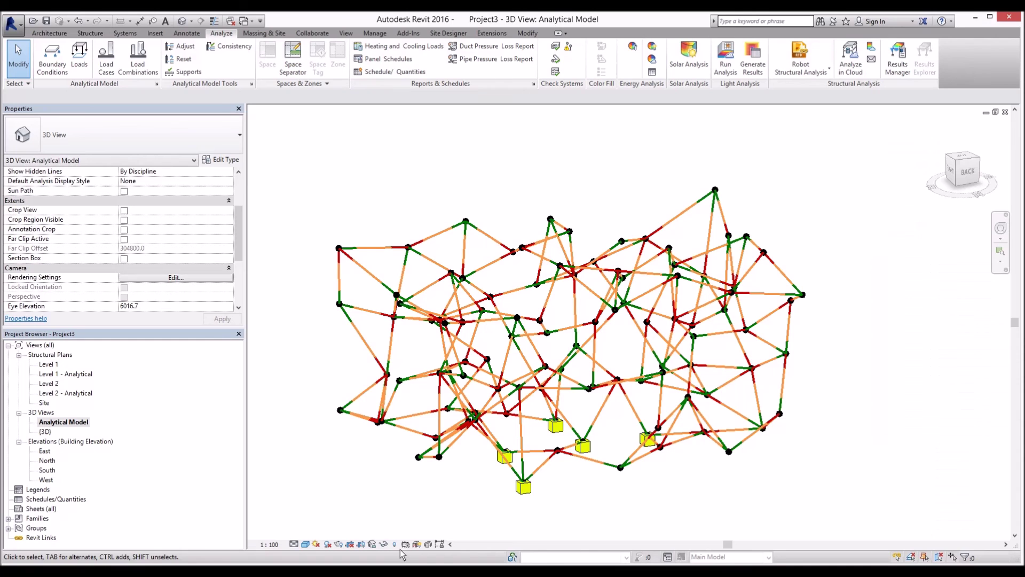
pyautogui.keyDown('shift'); pyautogui.moveTo(467, 440); pyautogui.dragTo(396, 414, button='middle'); pyautogui.keyUp('shift')
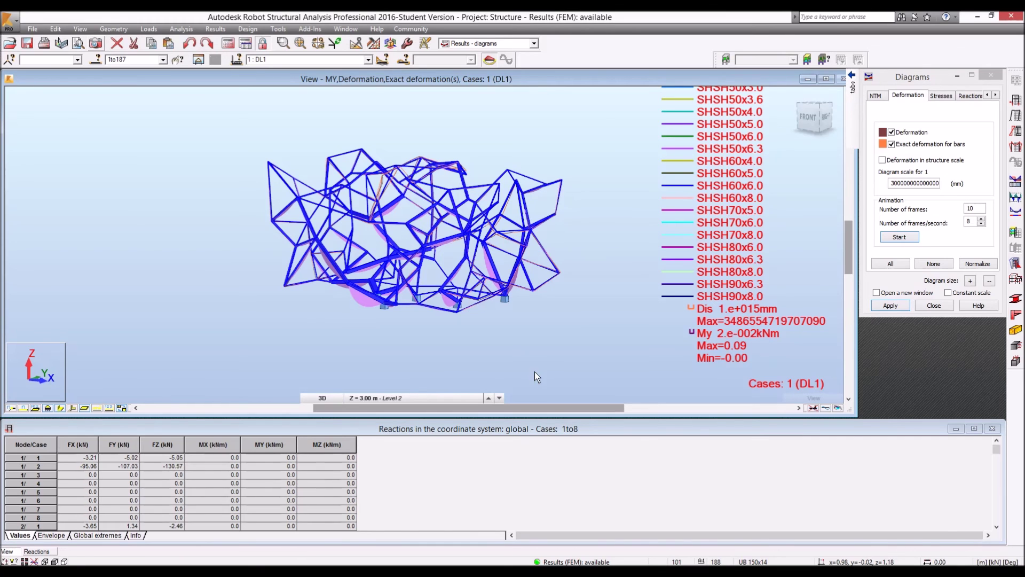
pyautogui.keyDown('shift'); pyautogui.moveTo(534, 372); pyautogui.dragTo(562, 353, button='middle'); pyautogui.keyUp('shift')
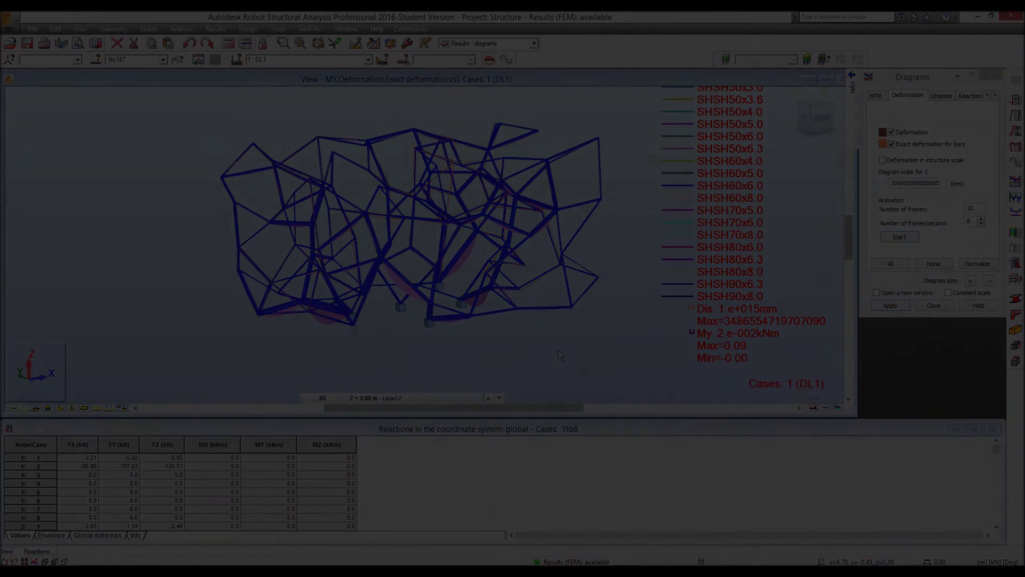